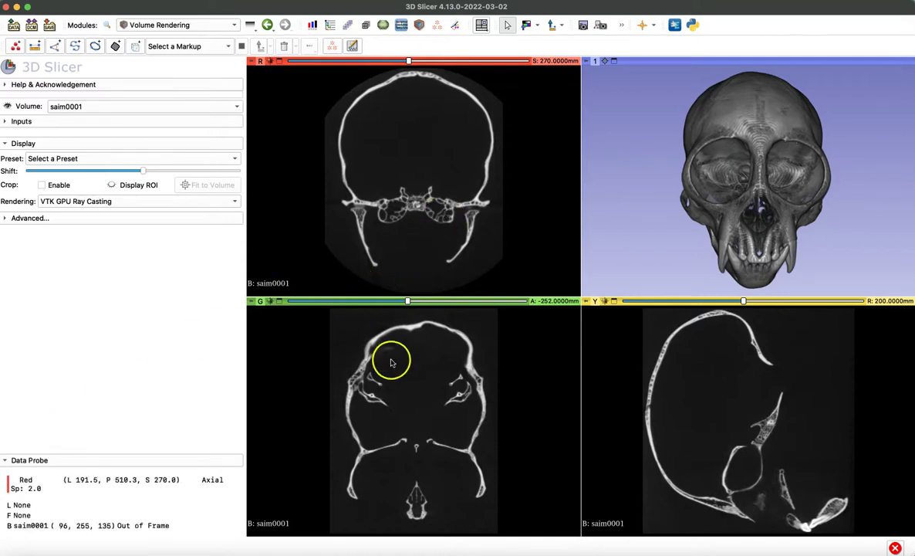
- Move the sagittal slice to R 202 mm and turn the skull rendering to a left-facing oblique view
{"action": "mouse_move", "coordinate": [743, 301]}
{"action": "left_mouse_down"}
{"action": "mouse_move", "coordinate": [805, 302]}
{"action": "mouse_move", "coordinate": [748, 303]}
{"action": "mouse_move", "coordinate": [744, 312]}
{"action": "left_mouse_up"}
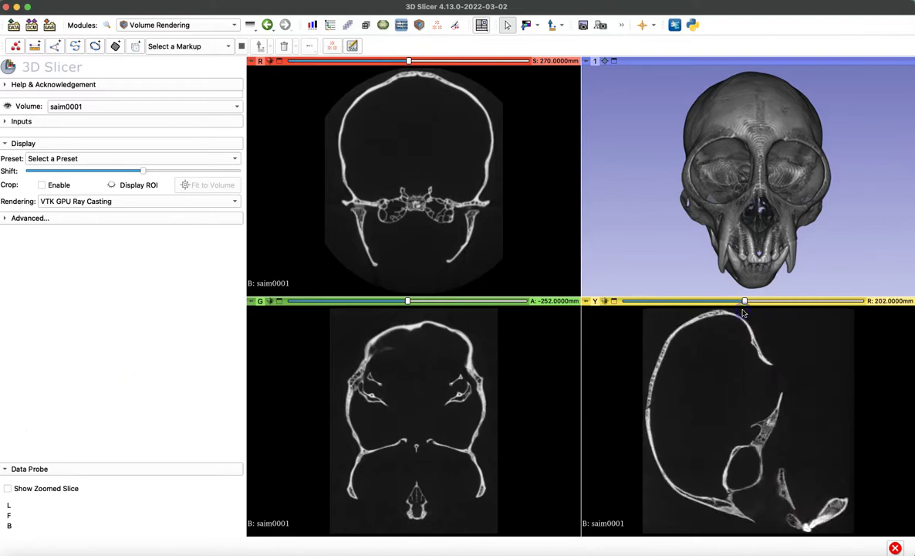
{"action": "left_click_drag", "start_coordinate": [893, 217], "coordinate": [777, 257]}
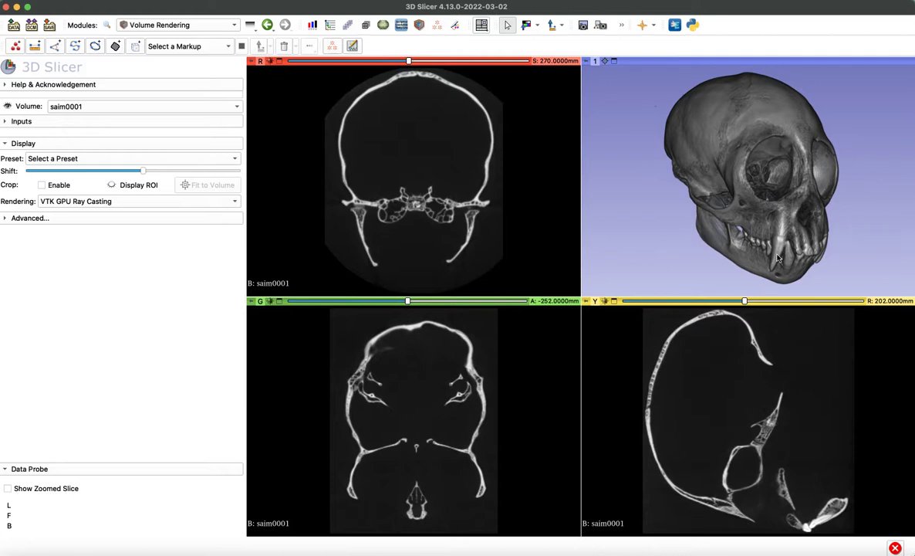
- Swap the volume rendering for the beige Skull surface model and turn it to a front-oblique view
{"action": "left_click", "coordinate": [8, 107]}
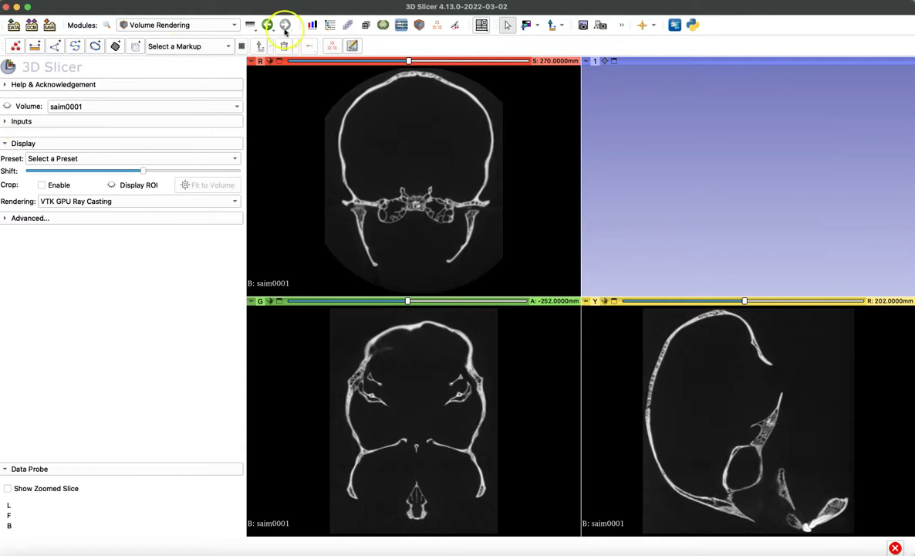
{"action": "left_click", "coordinate": [329, 24]}
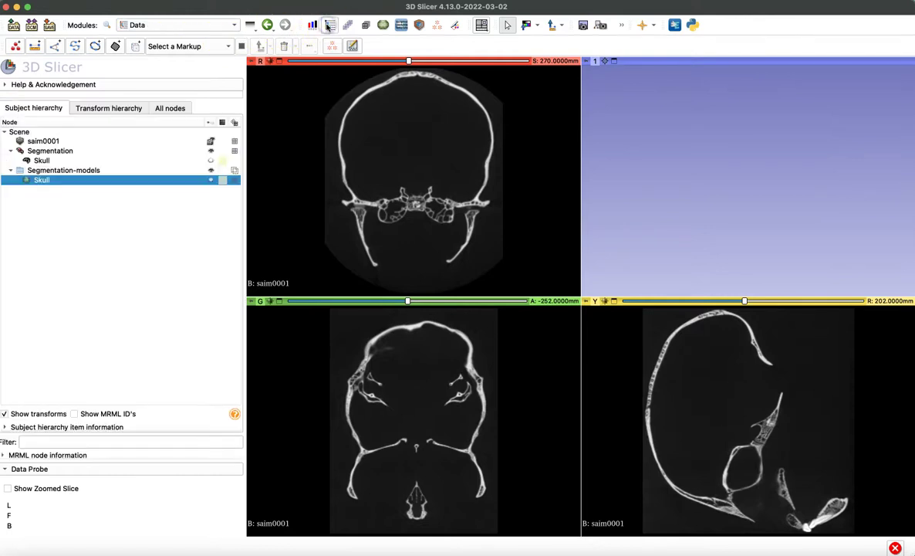
{"action": "left_click", "coordinate": [211, 179]}
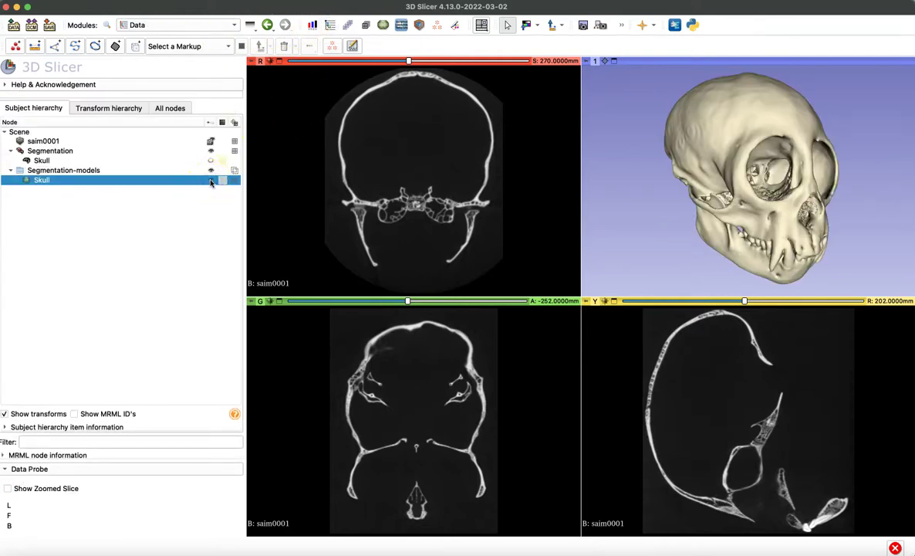
{"action": "left_click_drag", "start_coordinate": [795, 218], "coordinate": [831, 240]}
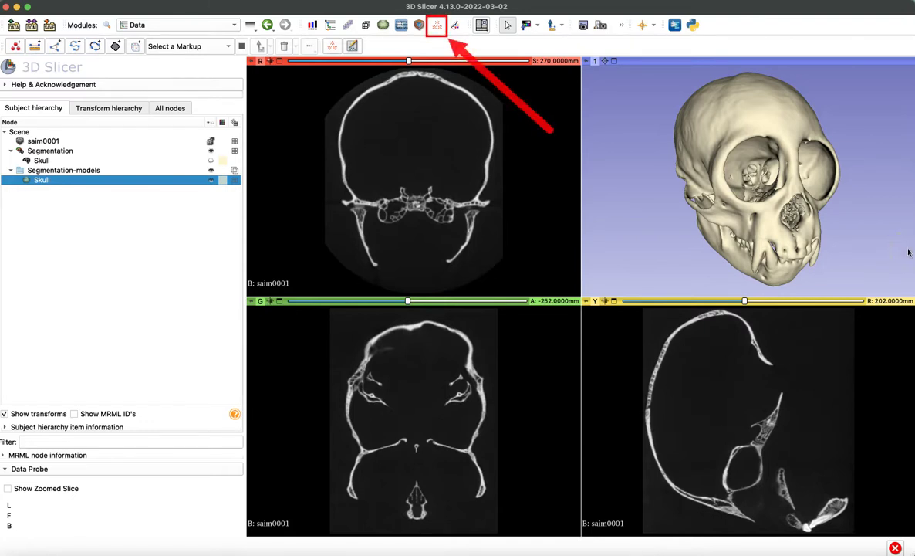
- Switch to the Markups module
{"action": "left_click", "coordinate": [436, 27]}
{"action": "left_click", "coordinate": [220, 26]}
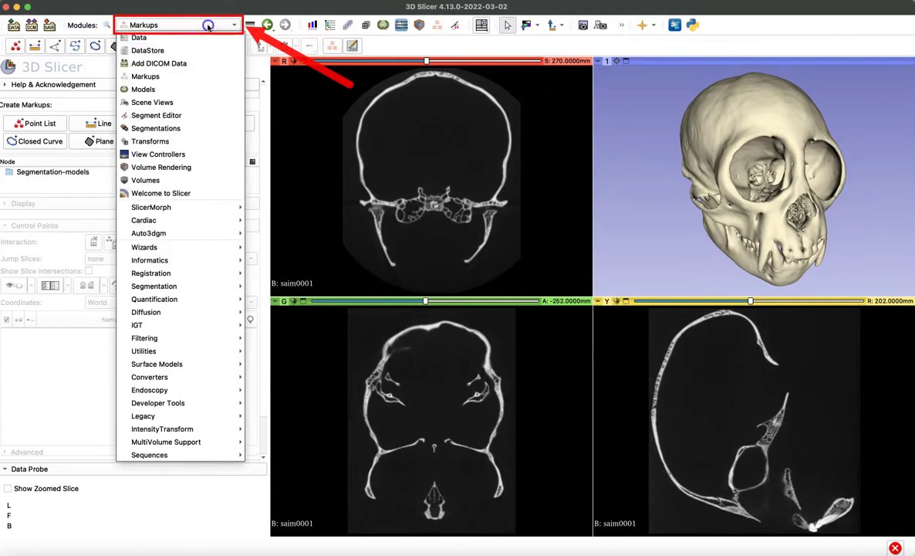
{"action": "left_click", "coordinate": [207, 25]}
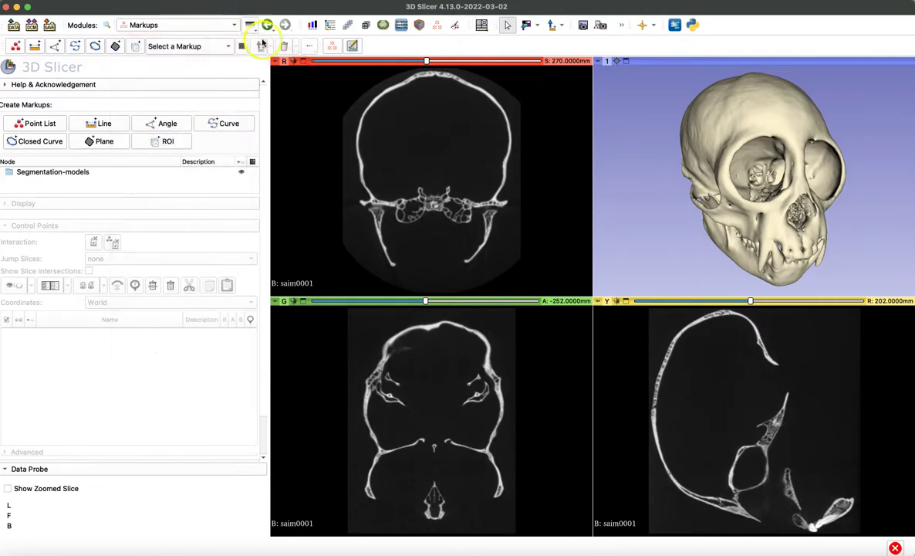
- Show the skull's underside zoomed in on the foramen magnum in a maximized 3D view
{"action": "left_click_drag", "start_coordinate": [805, 262], "coordinate": [764, 232]}
{"action": "mouse_move", "coordinate": [764, 231]}
{"action": "right_mouse_down"}
{"action": "mouse_move", "coordinate": [767, 162]}
{"action": "mouse_move", "coordinate": [760, 194]}
{"action": "right_mouse_up"}
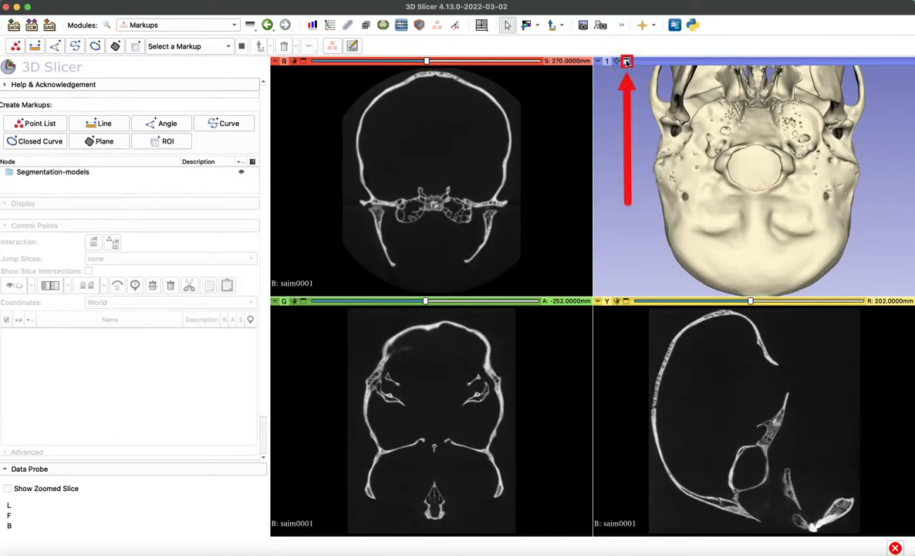
{"action": "left_click", "coordinate": [627, 62]}
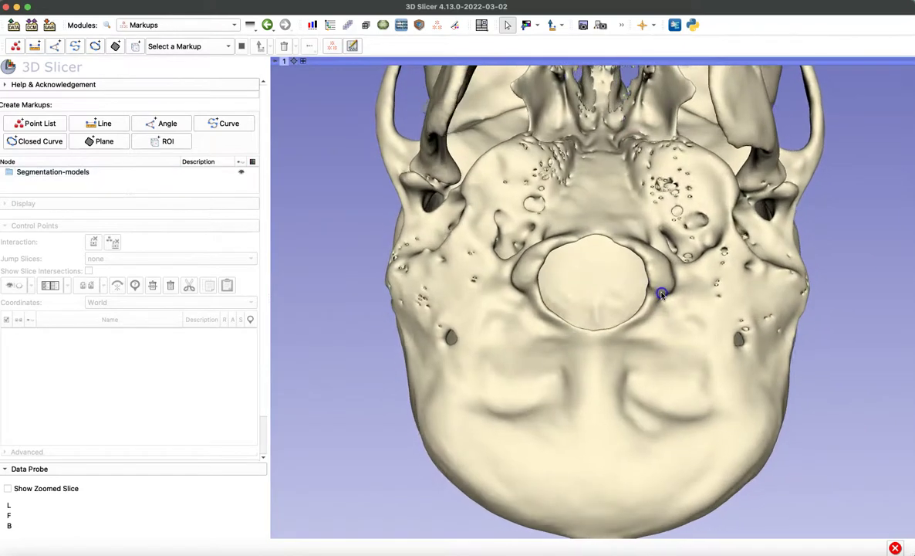
{"action": "left_click_drag", "start_coordinate": [662, 294], "coordinate": [668, 294]}
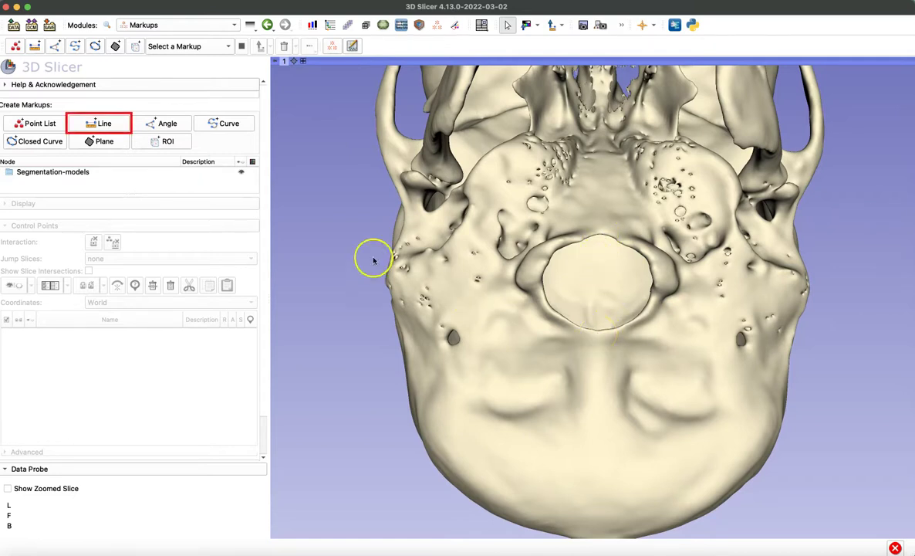
- Create a new line markup and rename it 'Tutorial Line'
{"action": "left_click", "coordinate": [105, 124]}
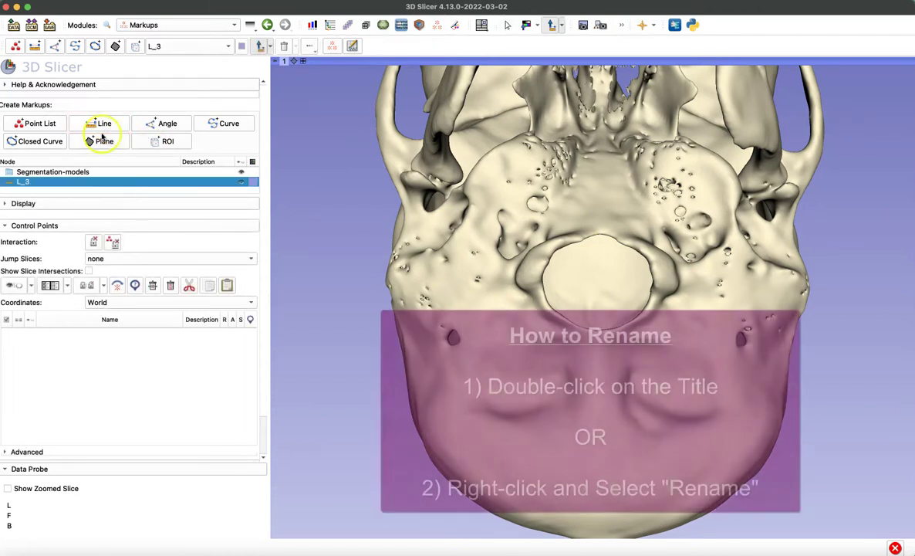
{"action": "double_click", "coordinate": [26, 183]}
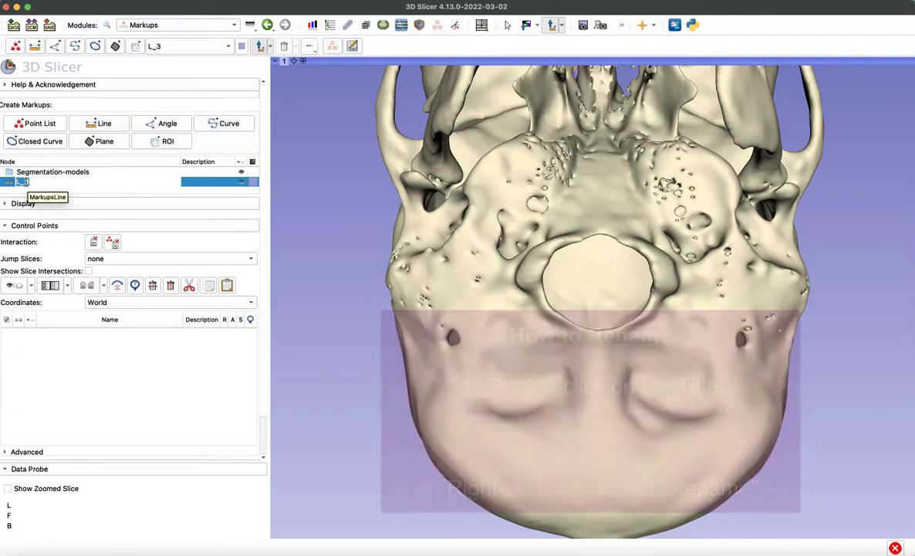
{"action": "type", "text": "Tutorial Line"}
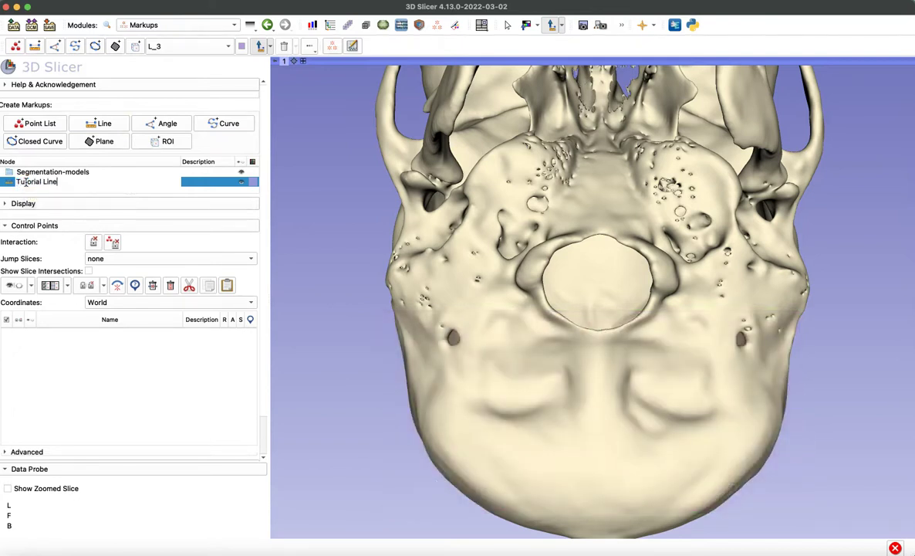
{"action": "left_click", "coordinate": [22, 205]}
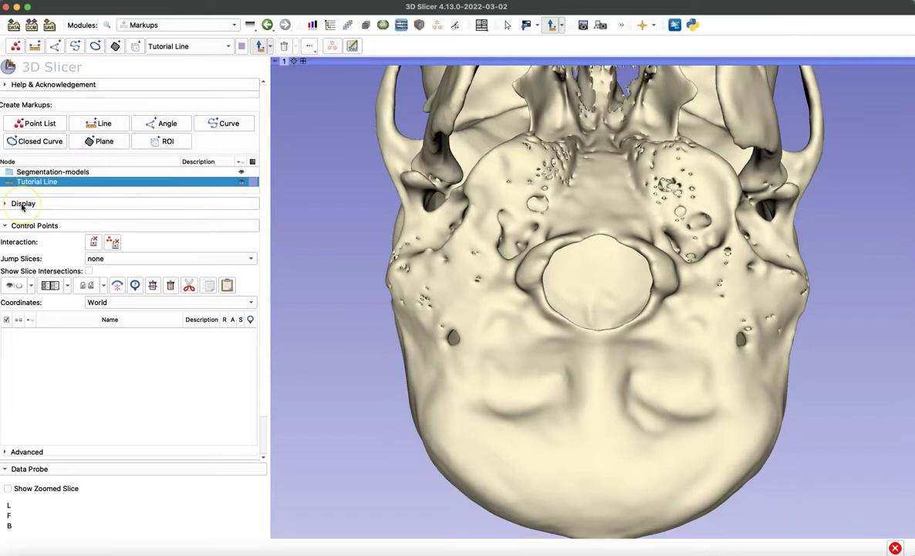
{"action": "left_click", "coordinate": [46, 359]}
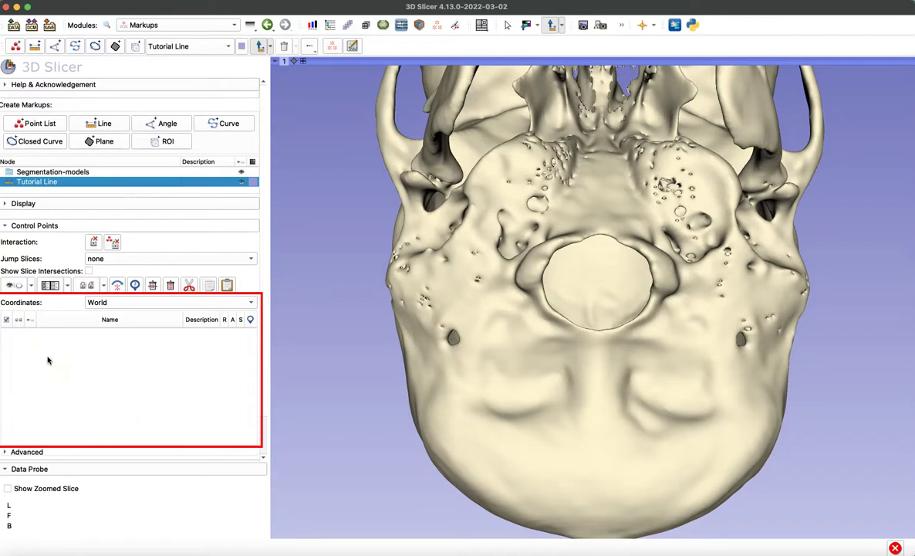
- Place the line's two points across the foramen magnum rim, measuring about 70.7 mm
{"action": "left_click", "coordinate": [641, 289]}
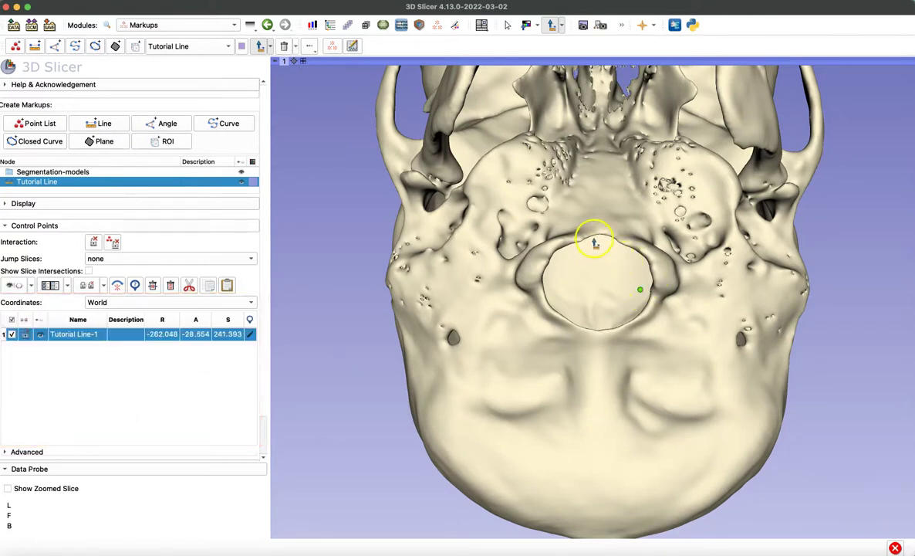
{"action": "left_click", "coordinate": [595, 244]}
{"action": "left_click_drag", "start_coordinate": [598, 239], "coordinate": [600, 237]}
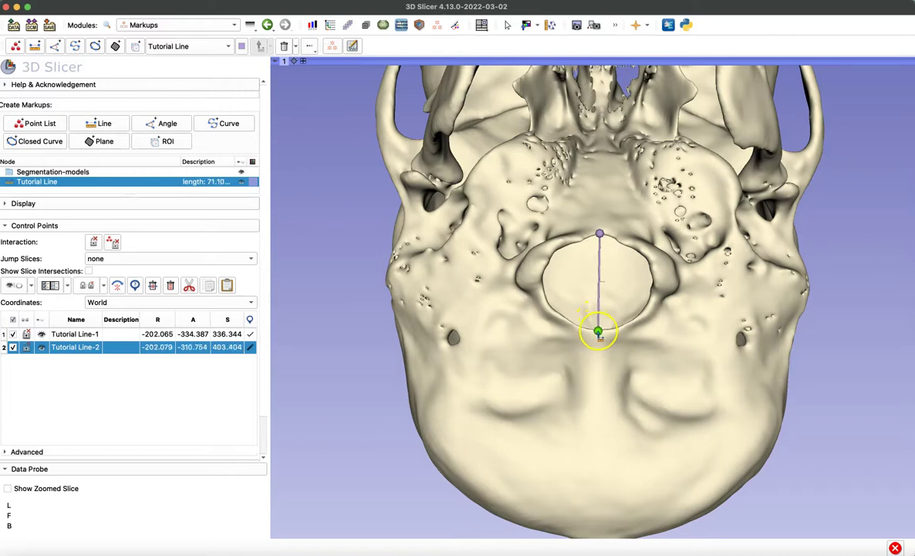
{"action": "left_click", "coordinate": [599, 332]}
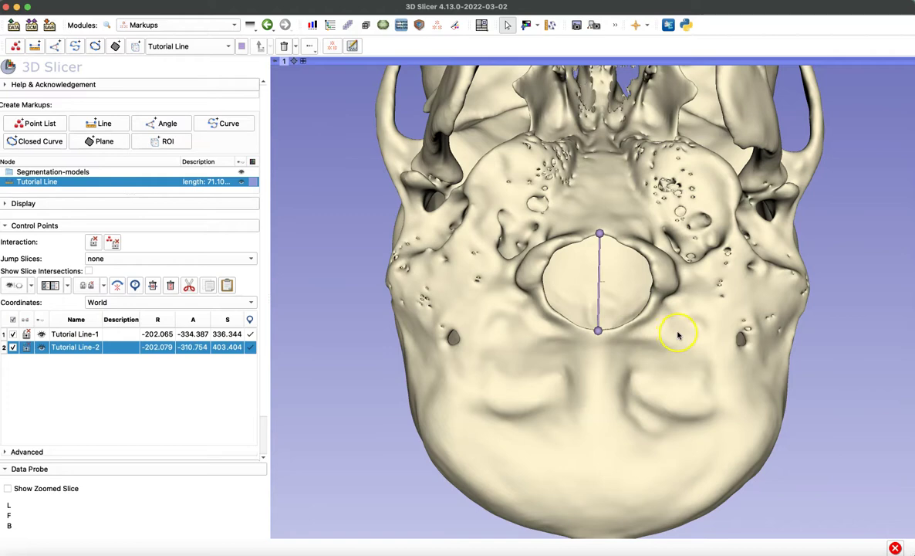
{"action": "mouse_move", "coordinate": [536, 299]}
{"action": "left_mouse_down"}
{"action": "mouse_move", "coordinate": [561, 291]}
{"action": "mouse_move", "coordinate": [676, 297]}
{"action": "mouse_move", "coordinate": [428, 291]}
{"action": "mouse_move", "coordinate": [543, 306]}
{"action": "left_mouse_up"}
{"action": "left_click", "coordinate": [602, 347]}
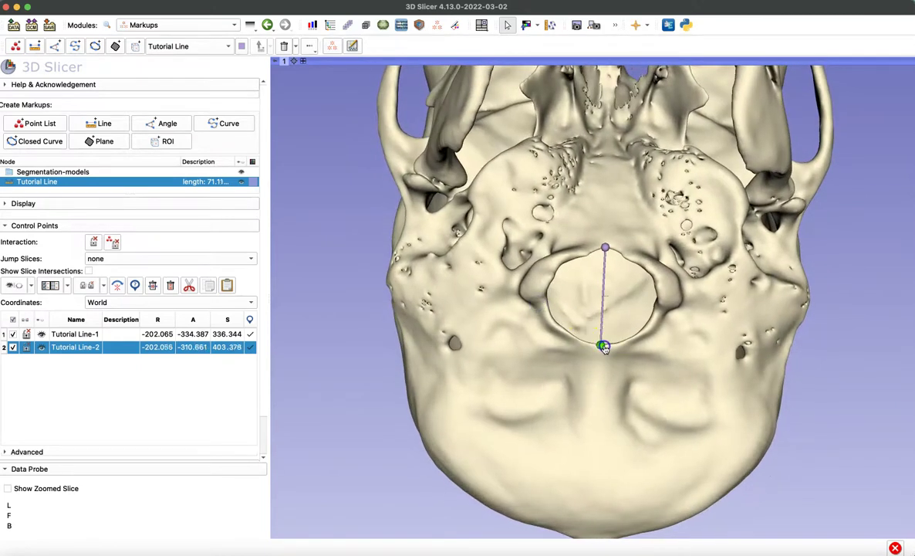
{"action": "mouse_move", "coordinate": [604, 348]}
{"action": "left_mouse_down"}
{"action": "mouse_move", "coordinate": [631, 338]}
{"action": "mouse_move", "coordinate": [601, 344]}
{"action": "left_mouse_up"}
{"action": "mouse_move", "coordinate": [667, 346]}
{"action": "left_mouse_down"}
{"action": "mouse_move", "coordinate": [668, 303]}
{"action": "mouse_move", "coordinate": [667, 352]}
{"action": "left_mouse_up"}
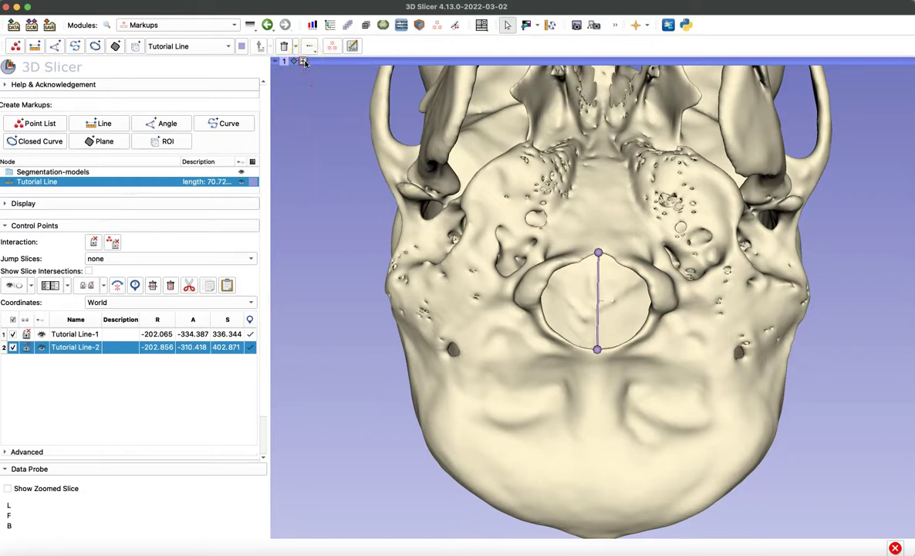
- Restore the four-view layout and jump the slices to Tutorial Line's second point
{"action": "left_click", "coordinate": [303, 61]}
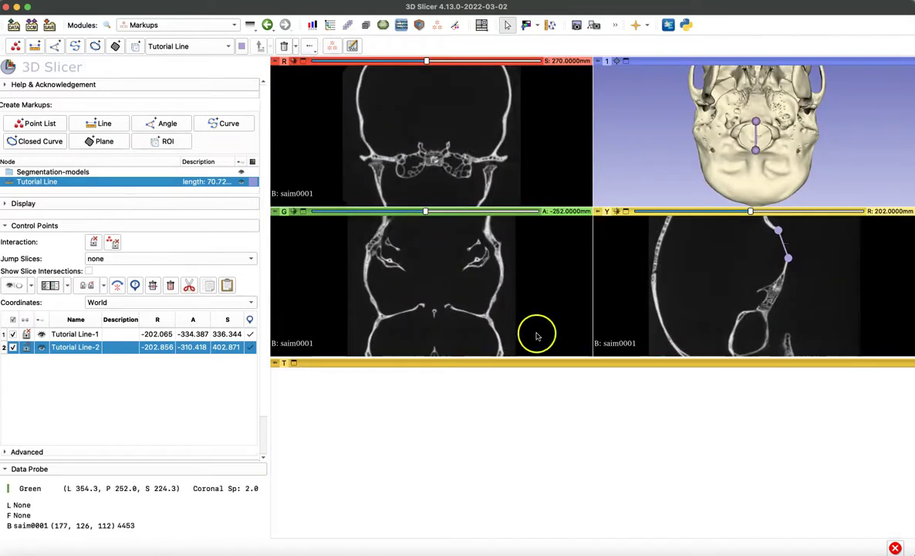
{"action": "left_click_drag", "start_coordinate": [593, 362], "coordinate": [592, 538]}
{"action": "left_click_drag", "start_coordinate": [797, 389], "coordinate": [799, 347]}
{"action": "left_click", "coordinate": [781, 366]}
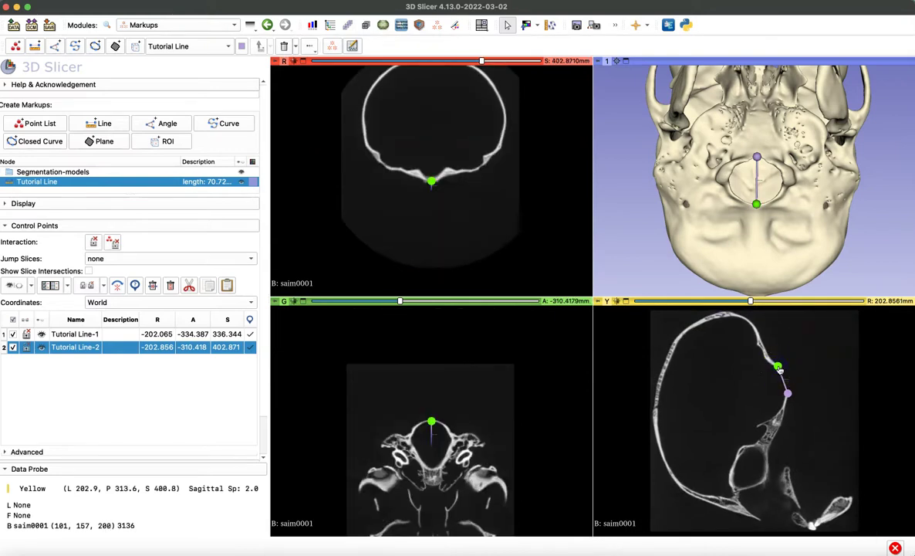
- Zoom the coronal and axial slices onto the endpoint and refine it to about 71.5 mm
{"action": "right_click_drag", "start_coordinate": [534, 415], "coordinate": [444, 433]}
{"action": "left_click_drag", "start_coordinate": [433, 425], "coordinate": [433, 423]}
{"action": "right_click_drag", "start_coordinate": [450, 211], "coordinate": [493, 363]}
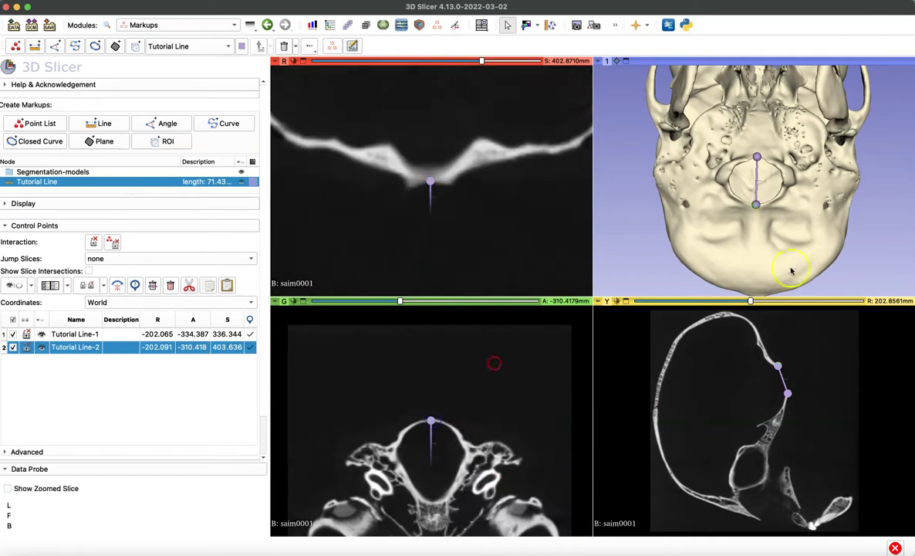
{"action": "left_click_drag", "start_coordinate": [790, 266], "coordinate": [754, 201]}
{"action": "left_click", "coordinate": [627, 61]}
- In an enlarged 3D view, drag both line endpoints onto the foramen magnum rims, giving about 71.12 mm
{"action": "left_click", "coordinate": [627, 61]}
{"action": "right_click_drag", "start_coordinate": [619, 341], "coordinate": [640, 544]}
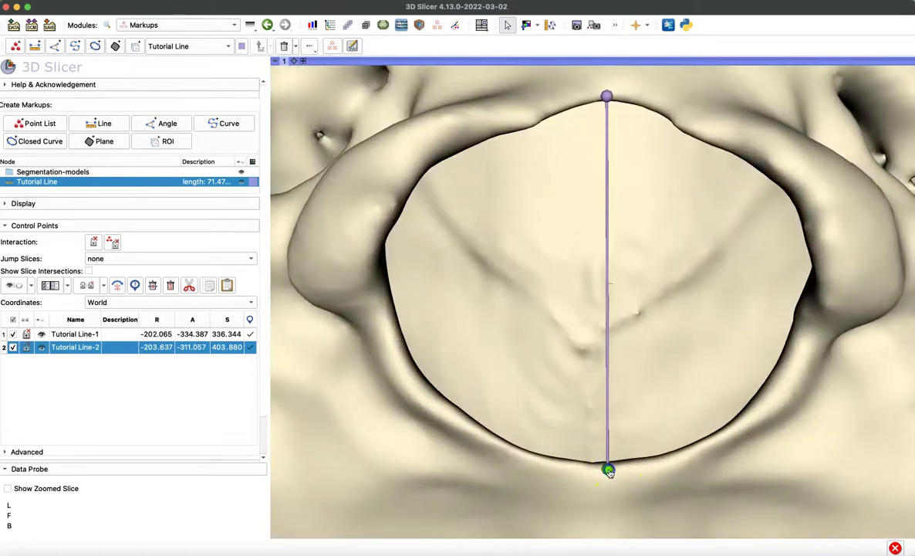
{"action": "left_click_drag", "start_coordinate": [607, 468], "coordinate": [606, 464]}
{"action": "left_click_drag", "start_coordinate": [639, 402], "coordinate": [639, 382]}
{"action": "left_click_drag", "start_coordinate": [593, 500], "coordinate": [589, 509]}
{"action": "right_click_drag", "start_coordinate": [590, 510], "coordinate": [646, 318]}
{"action": "left_click_drag", "start_coordinate": [646, 317], "coordinate": [592, 269]}
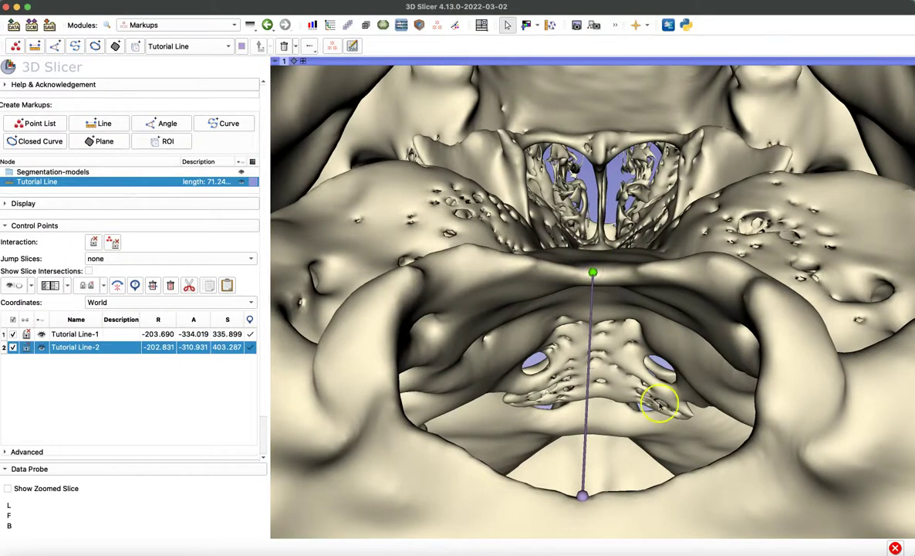
{"action": "left_click_drag", "start_coordinate": [657, 398], "coordinate": [646, 378]}
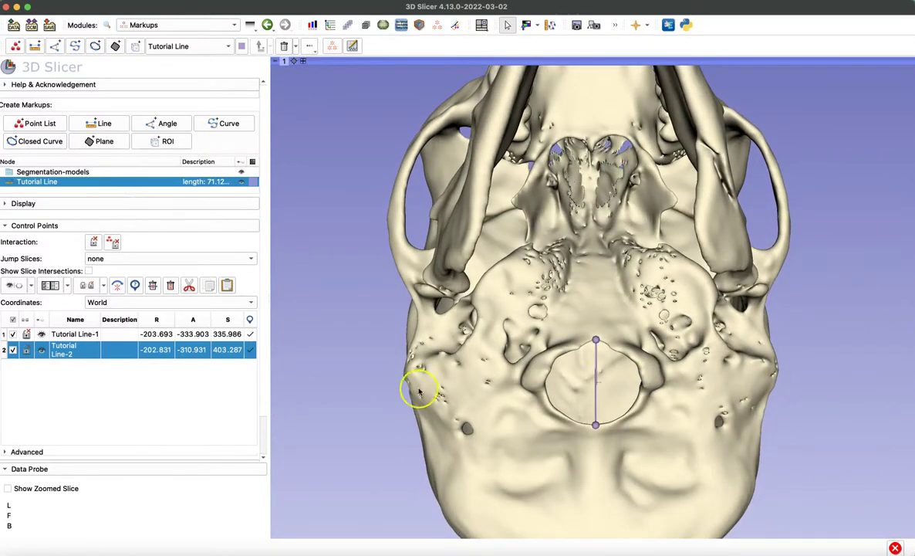
- Rename the line's first control point 'Basion' and the second 'Opisthion'
{"action": "double_click", "coordinate": [71, 334]}
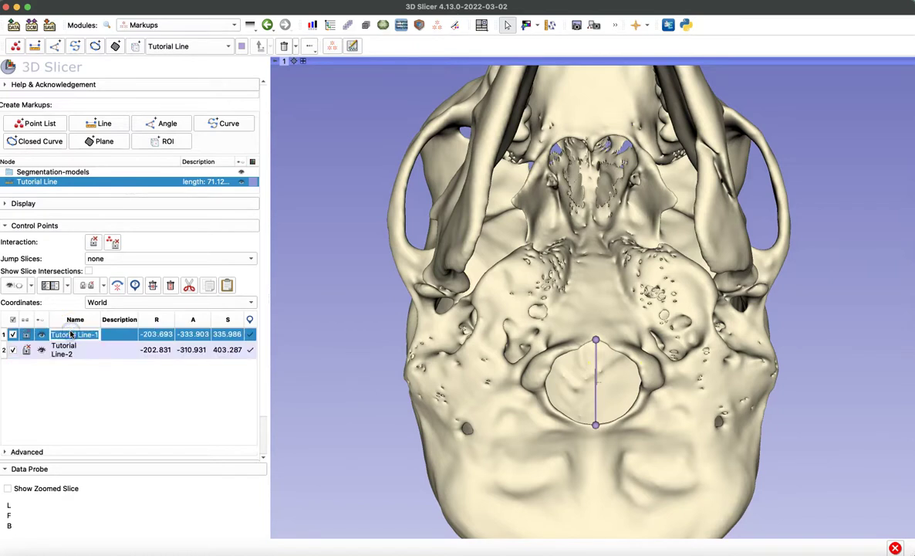
{"action": "type", "text": "Basion"}
{"action": "key", "text": "Return"}
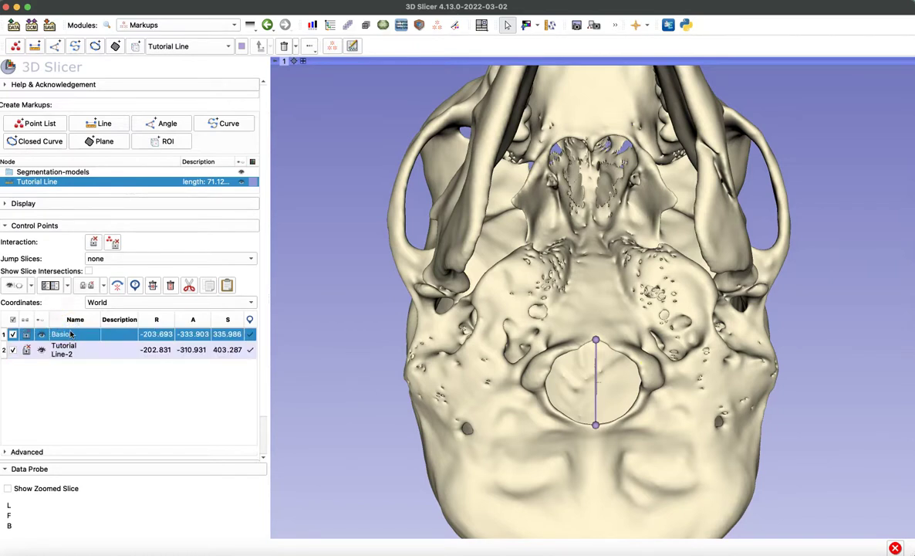
{"action": "left_click", "coordinate": [42, 335]}
{"action": "left_click", "coordinate": [42, 335]}
{"action": "left_click", "coordinate": [43, 335]}
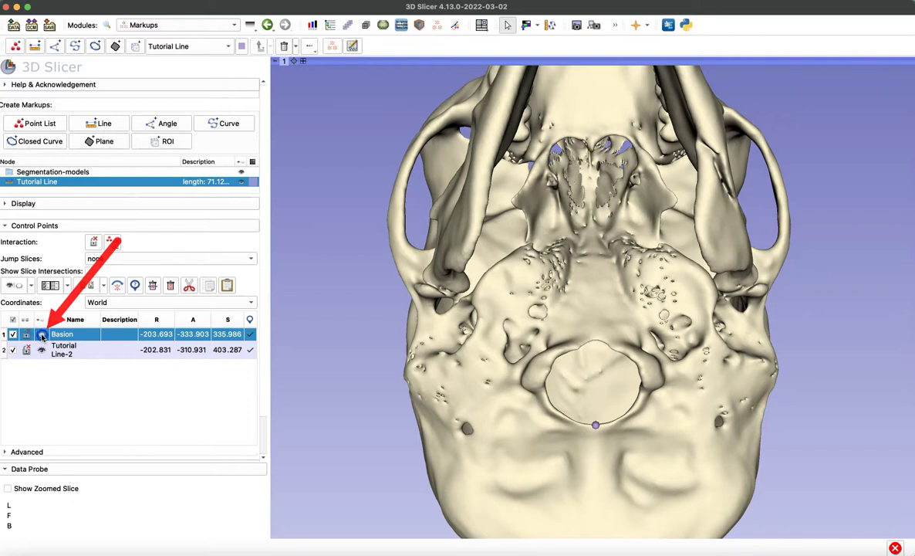
{"action": "left_click", "coordinate": [42, 335]}
{"action": "double_click", "coordinate": [63, 351]}
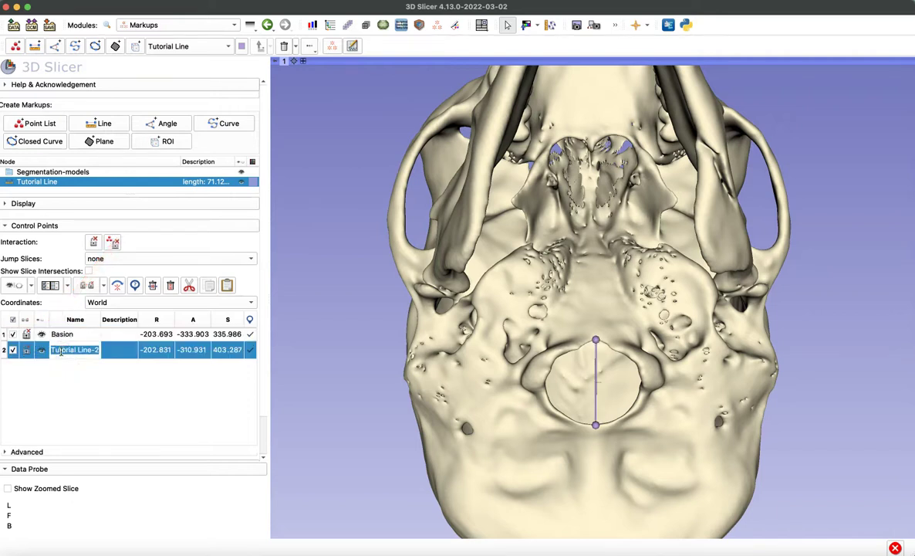
{"action": "type", "text": "Opisthion"}
{"action": "key", "text": "Return"}
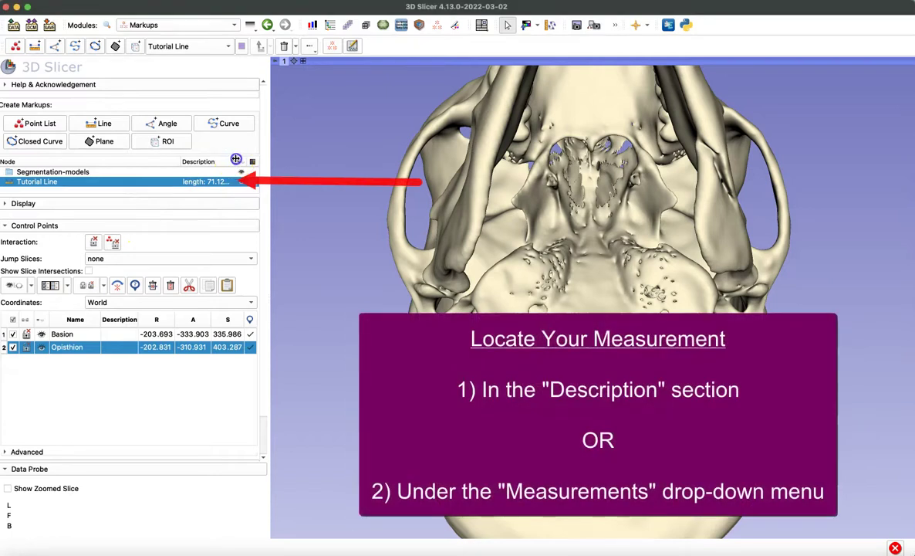
- Widen the Description column and check the 71.12 mm length under Measurements
{"action": "left_click_drag", "start_coordinate": [236, 159], "coordinate": [240, 162]}
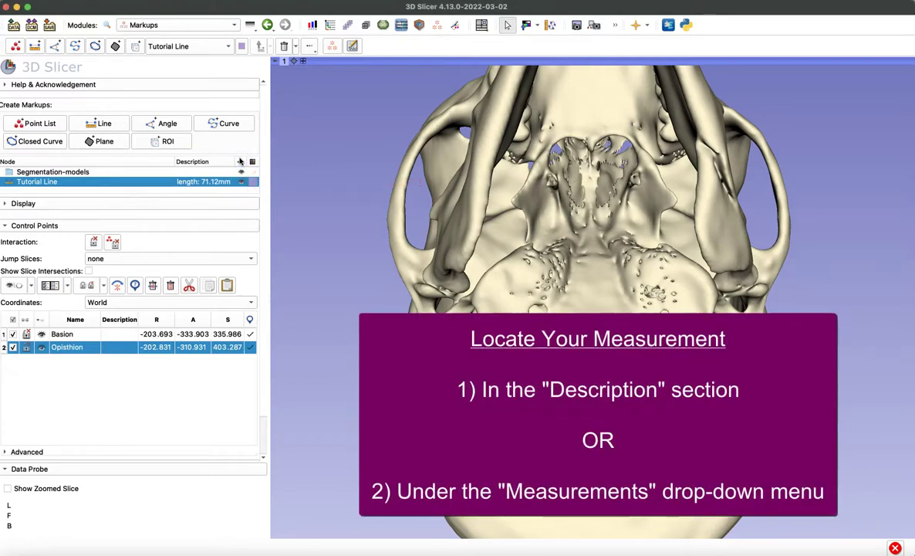
{"action": "left_click", "coordinate": [62, 228]}
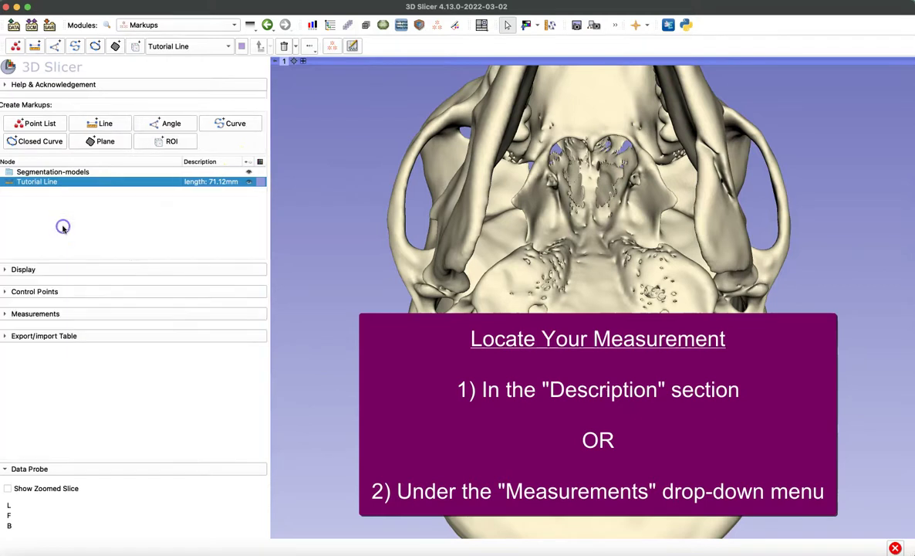
{"action": "left_click", "coordinate": [47, 314]}
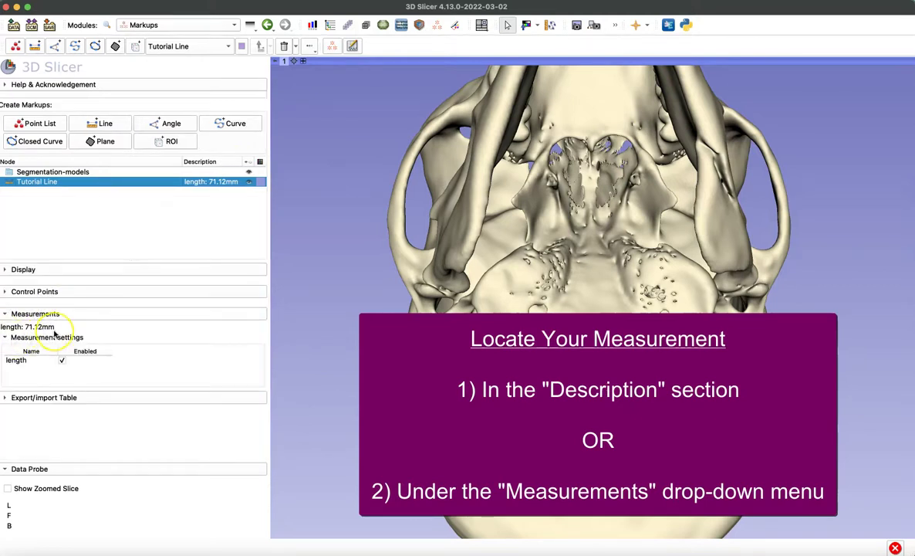
{"action": "left_click", "coordinate": [58, 313]}
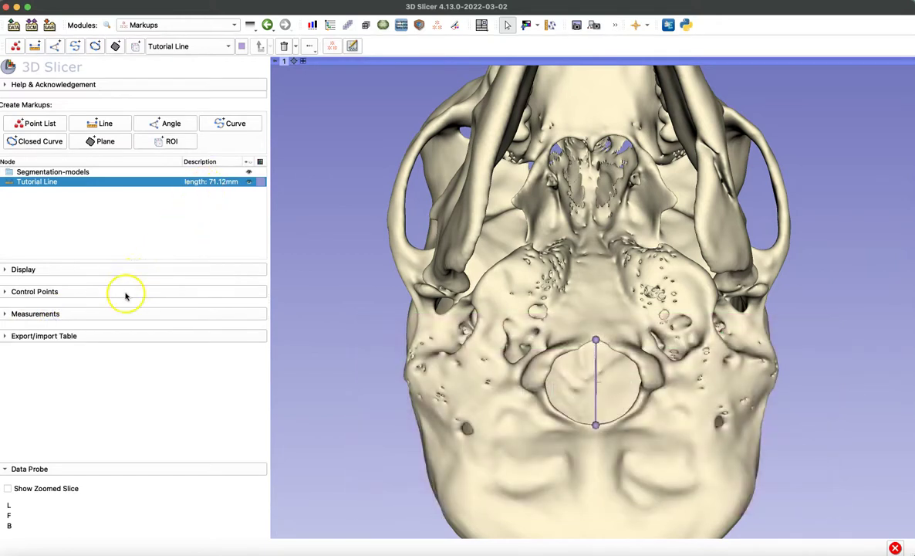
{"action": "left_click", "coordinate": [126, 292]}
{"action": "left_click", "coordinate": [129, 195]}
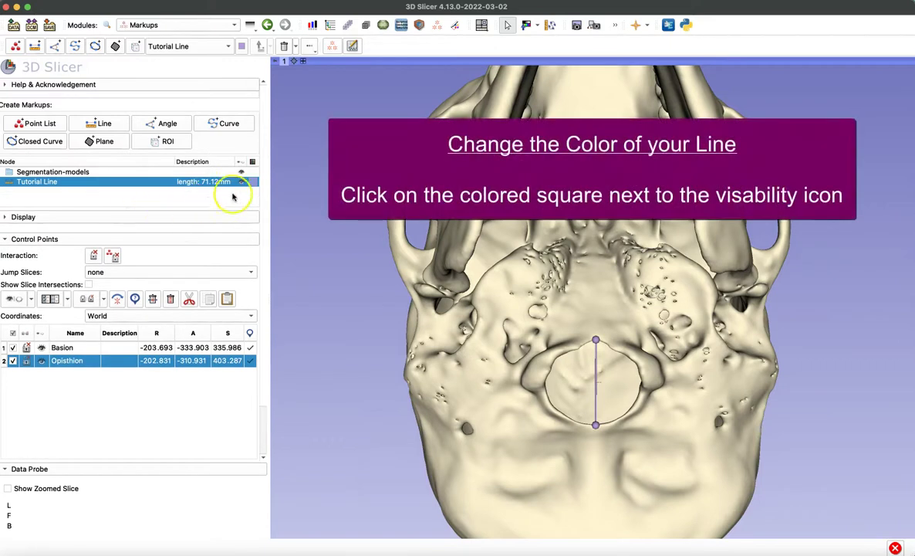
- Colour Tutorial Line red by choosing Artery in the Terminology dialog
{"action": "left_click", "coordinate": [252, 182]}
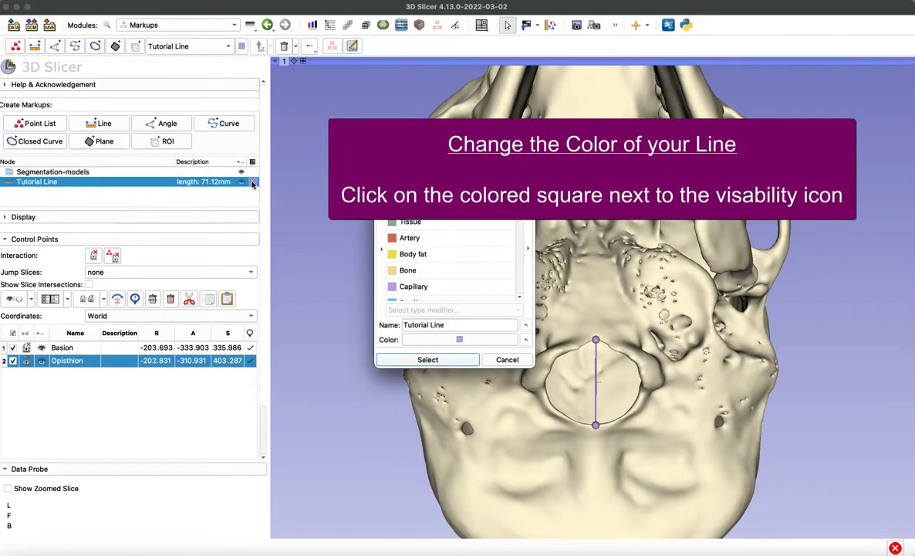
{"action": "left_click", "coordinate": [448, 236]}
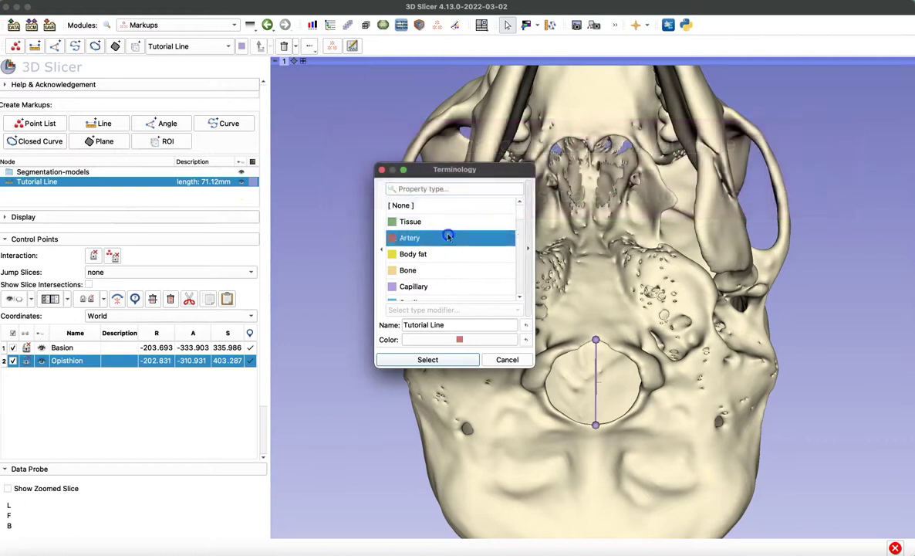
{"action": "left_click", "coordinate": [428, 360]}
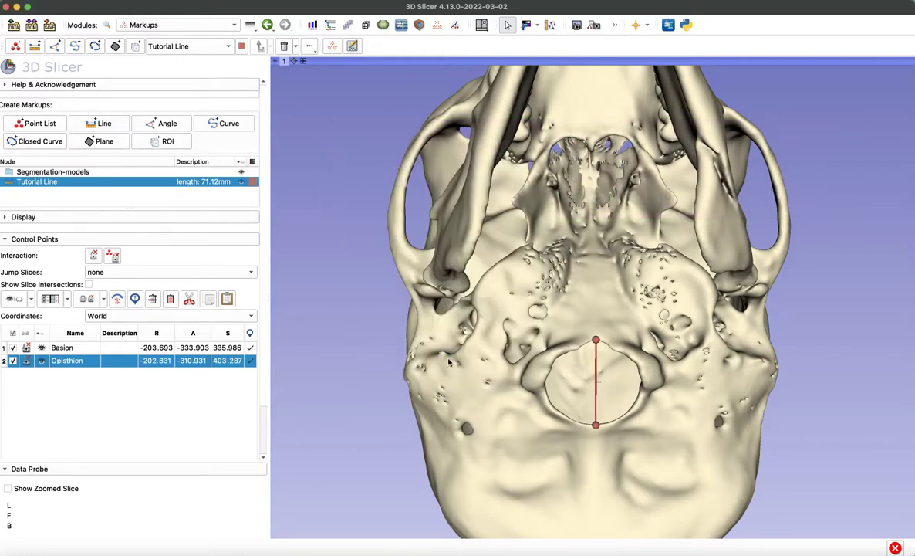
{"action": "left_click", "coordinate": [241, 183]}
{"action": "left_click", "coordinate": [241, 183]}
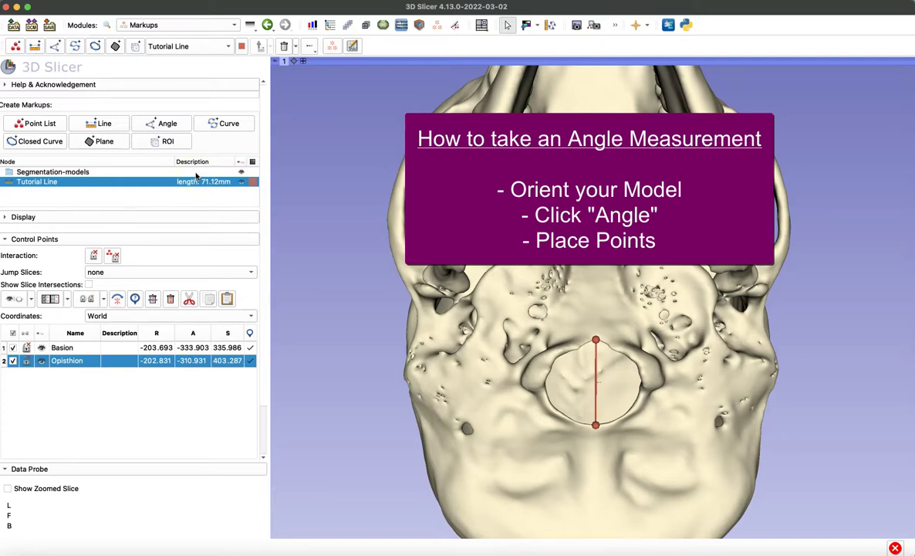
- Orbit the skull through a three-quarter view round to a view from behind
{"action": "left_click_drag", "start_coordinate": [502, 159], "coordinate": [843, 287]}
{"action": "right_click_drag", "start_coordinate": [843, 286], "coordinate": [766, 180]}
{"action": "left_click_drag", "start_coordinate": [766, 180], "coordinate": [848, 284]}
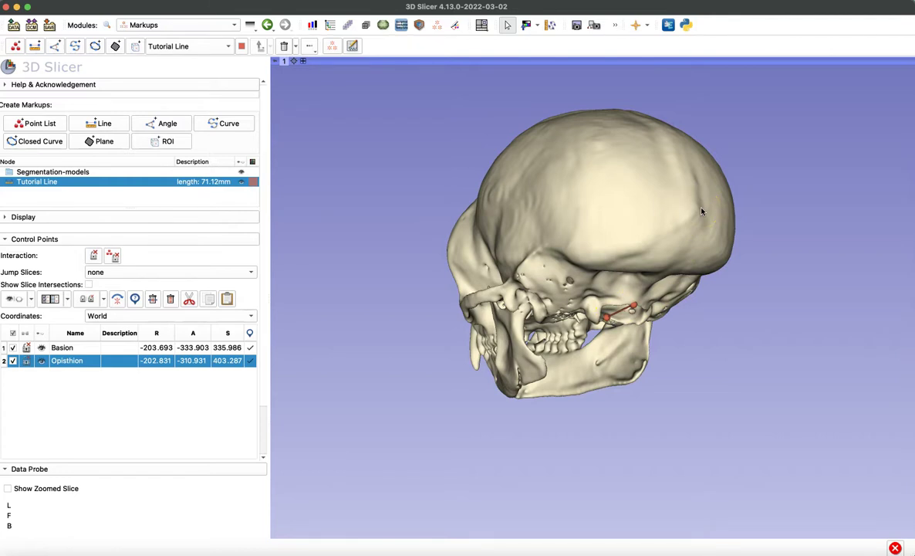
{"action": "left_click_drag", "start_coordinate": [789, 211], "coordinate": [693, 261]}
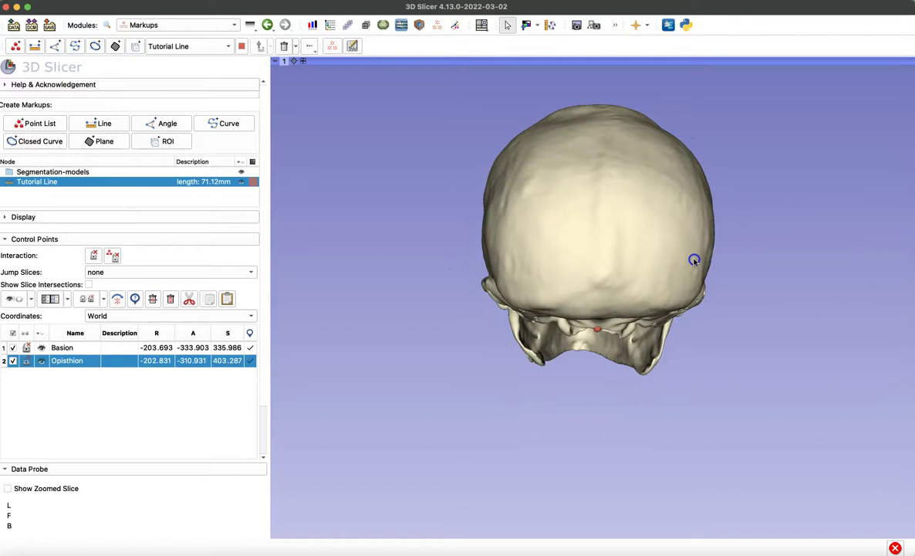
- Create a new angle markup named 'Tutorial Angle'
{"action": "left_click", "coordinate": [171, 124]}
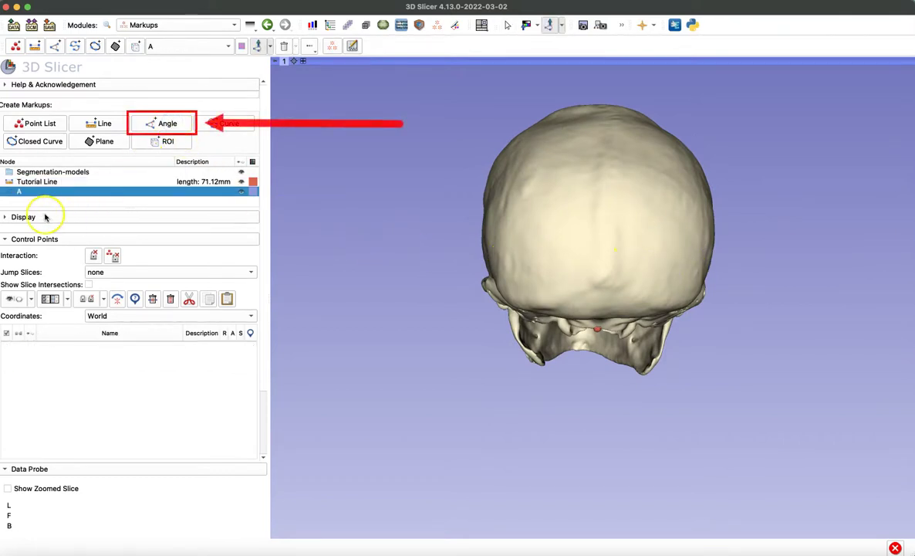
{"action": "double_click", "coordinate": [21, 192]}
{"action": "type", "text": "Tutorial Angle"}
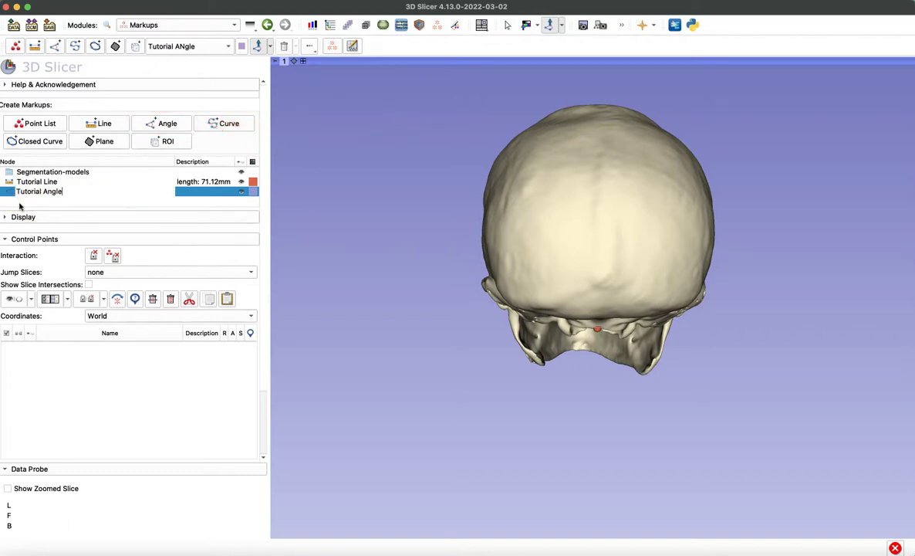
{"action": "key", "text": "Return"}
{"action": "left_click", "coordinate": [48, 206]}
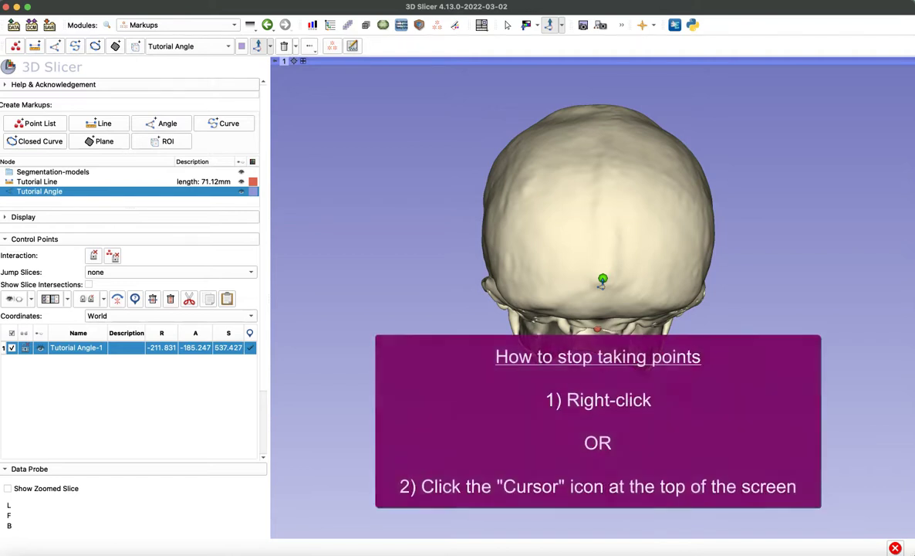
- Place the angle's first point on the back of the skull and name it 'Lambda'
{"action": "left_click", "coordinate": [602, 301]}
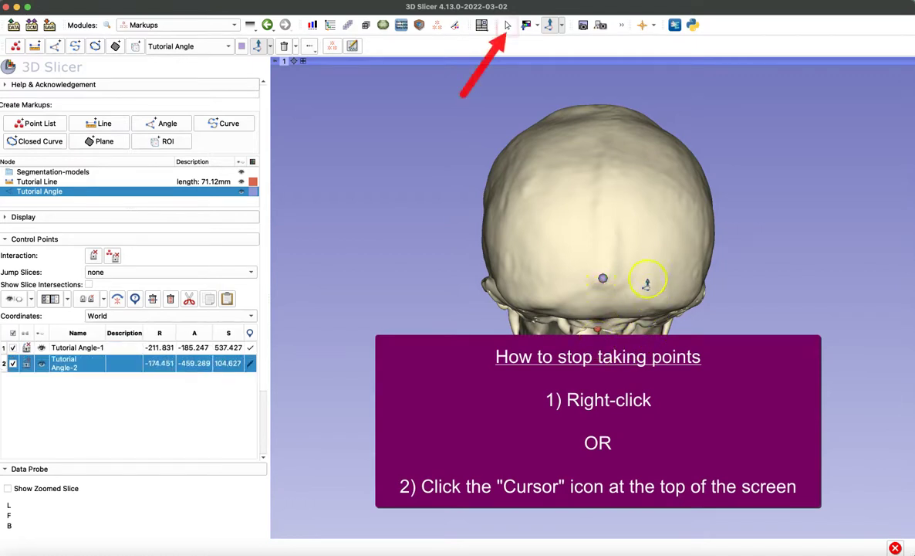
{"action": "key", "text": "Escape"}
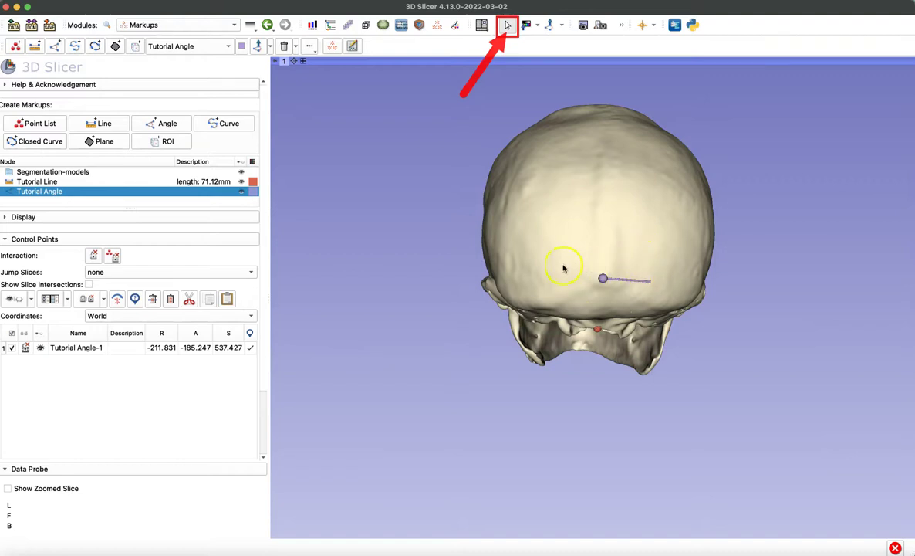
{"action": "left_click_drag", "start_coordinate": [564, 265], "coordinate": [621, 231]}
{"action": "double_click", "coordinate": [77, 348]}
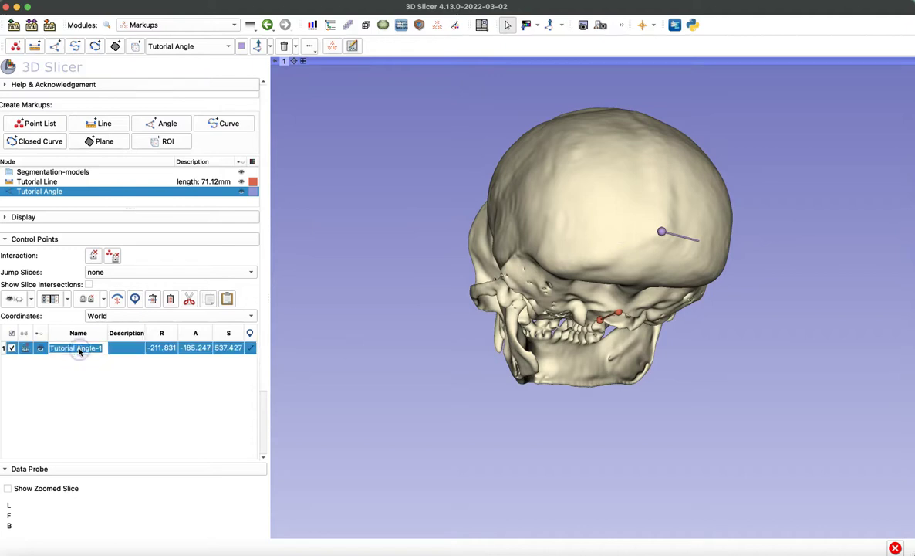
{"action": "type", "text": "Lambda"}
{"action": "key", "text": "Return"}
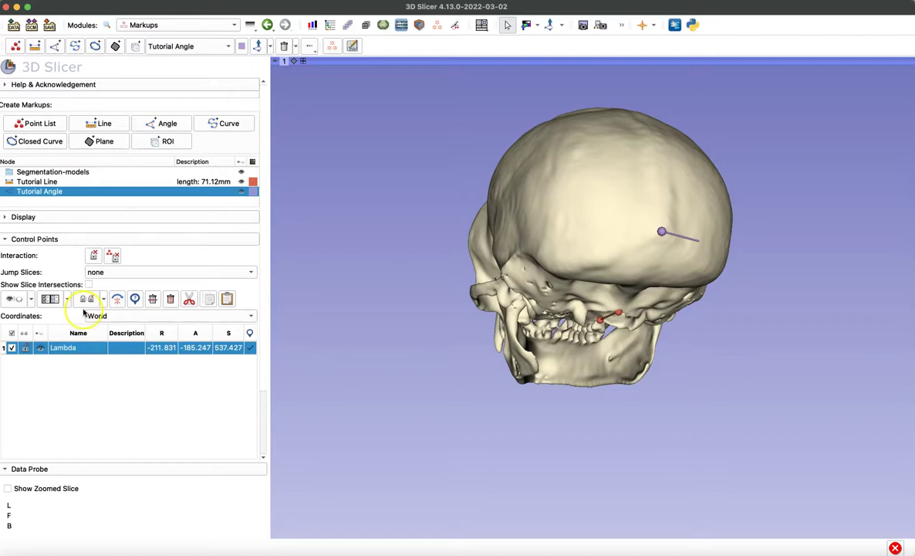
- Copy the Basion and Opisthion points from the Tutorial Line markup
{"action": "left_click", "coordinate": [47, 181]}
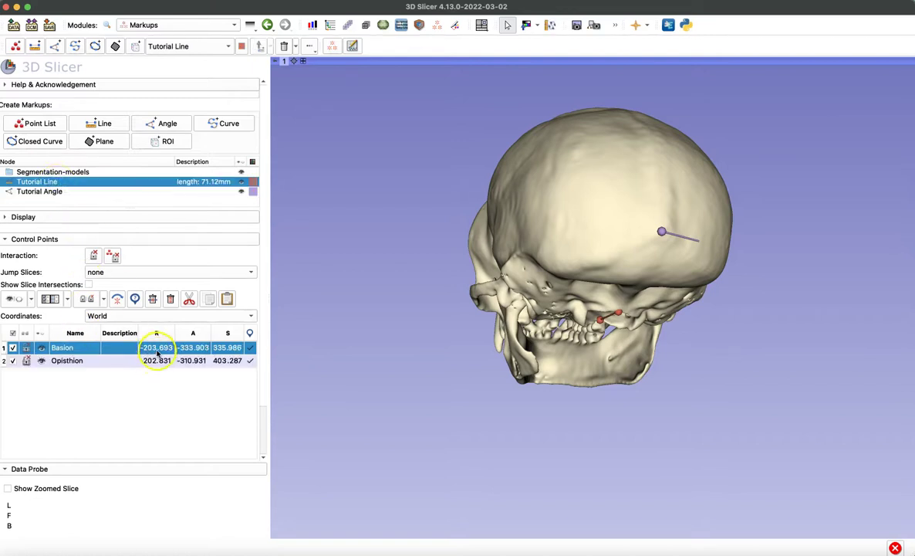
{"action": "left_click", "coordinate": [75, 360], "text": "shift"}
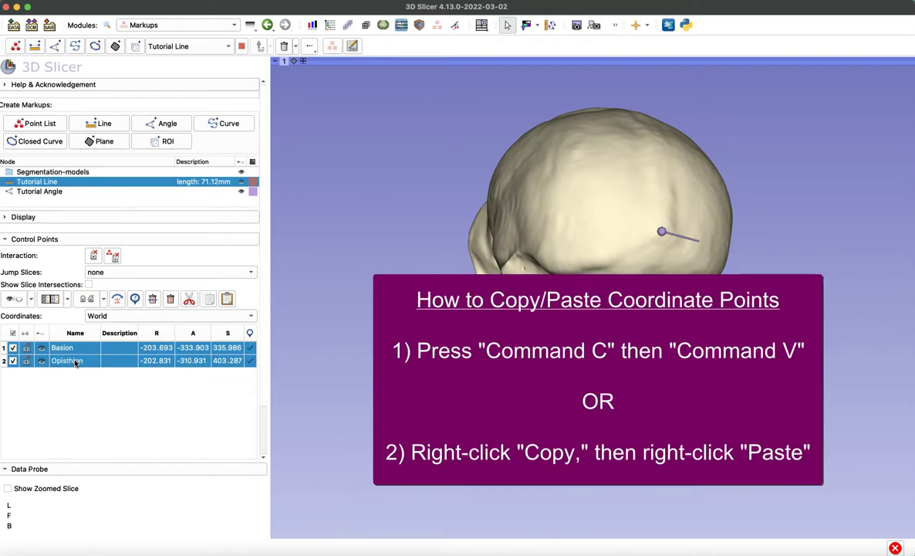
{"action": "right_click", "coordinate": [75, 361]}
{"action": "left_click", "coordinate": [104, 421]}
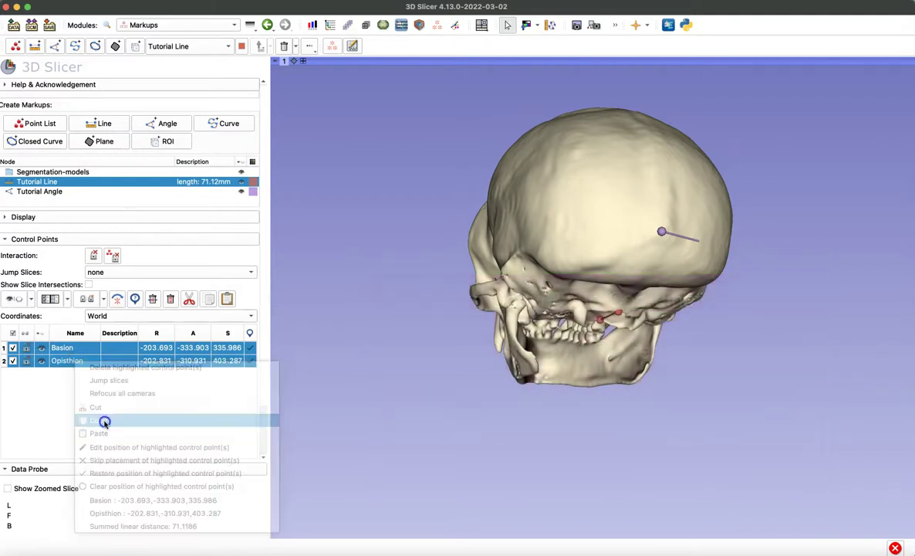
- Paste Basion and Opisthion into the Tutorial Angle after Lambda, giving 17.8°
{"action": "left_click", "coordinate": [61, 190]}
{"action": "right_click", "coordinate": [72, 407]}
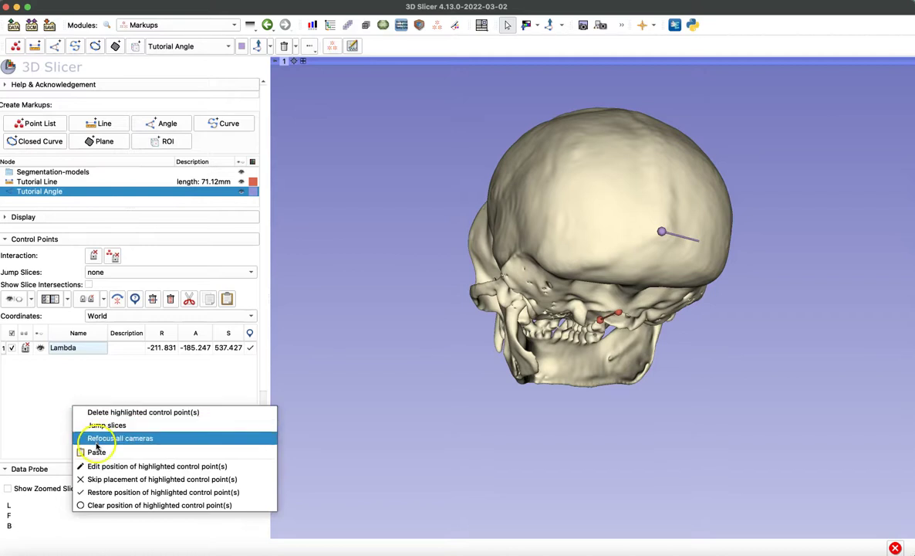
{"action": "left_click", "coordinate": [95, 450]}
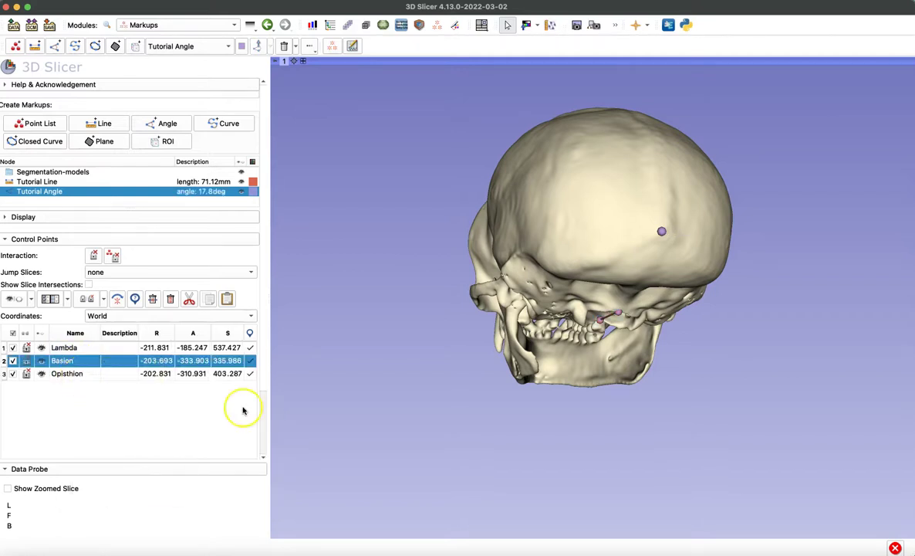
{"action": "left_click_drag", "start_coordinate": [675, 301], "coordinate": [678, 337]}
{"action": "left_click_drag", "start_coordinate": [756, 249], "coordinate": [659, 313]}
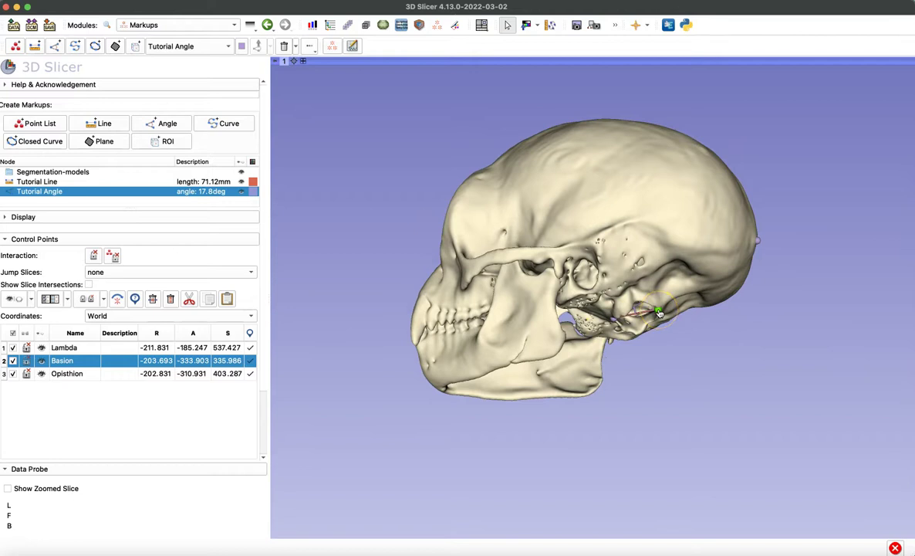
- Move Opisthion up to the angle's second point so it measures 155.5°
{"action": "left_click", "coordinate": [78, 374]}
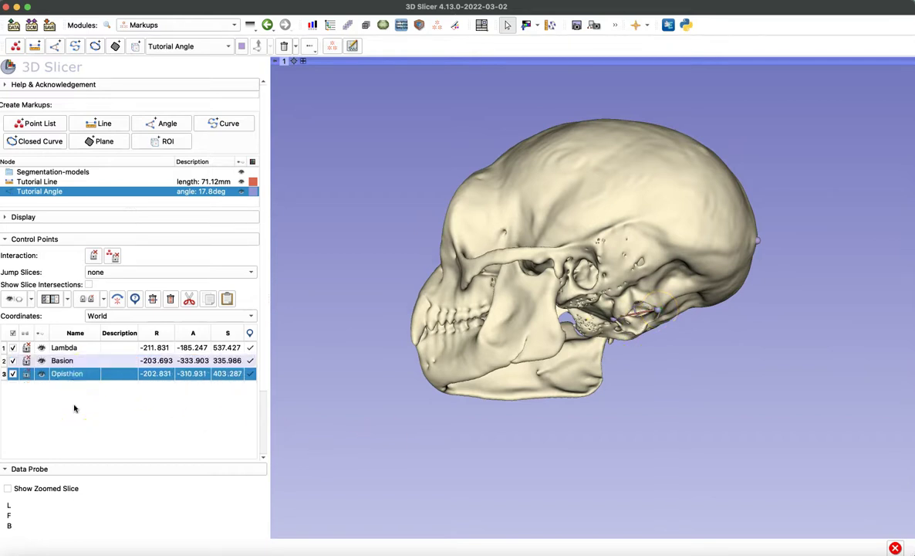
{"action": "scroll", "coordinate": [75, 408], "scroll_direction": "down", "scroll_amount": 3}
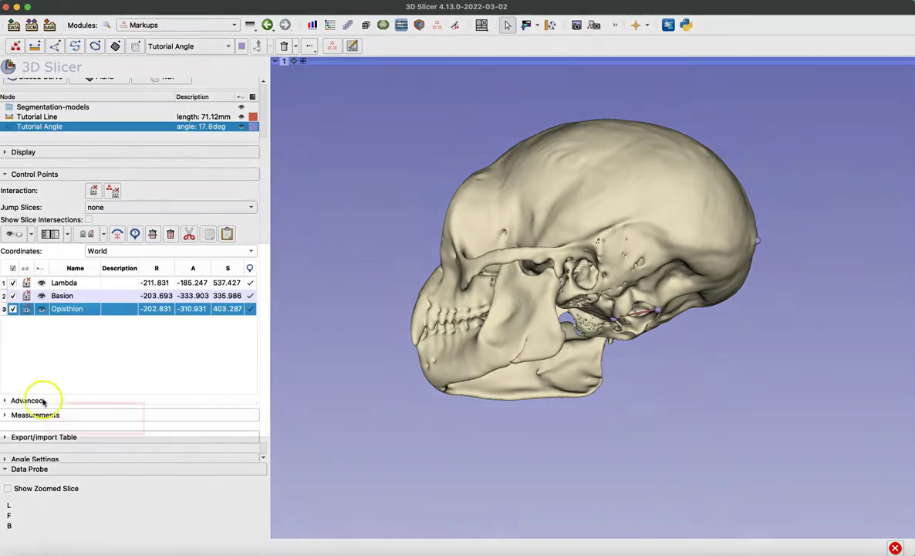
{"action": "left_click", "coordinate": [45, 400]}
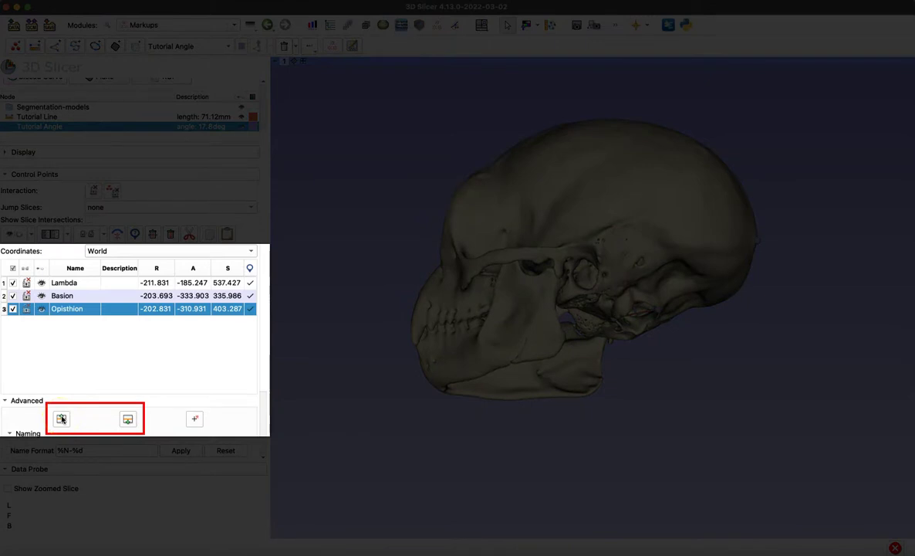
{"action": "left_click", "coordinate": [62, 419]}
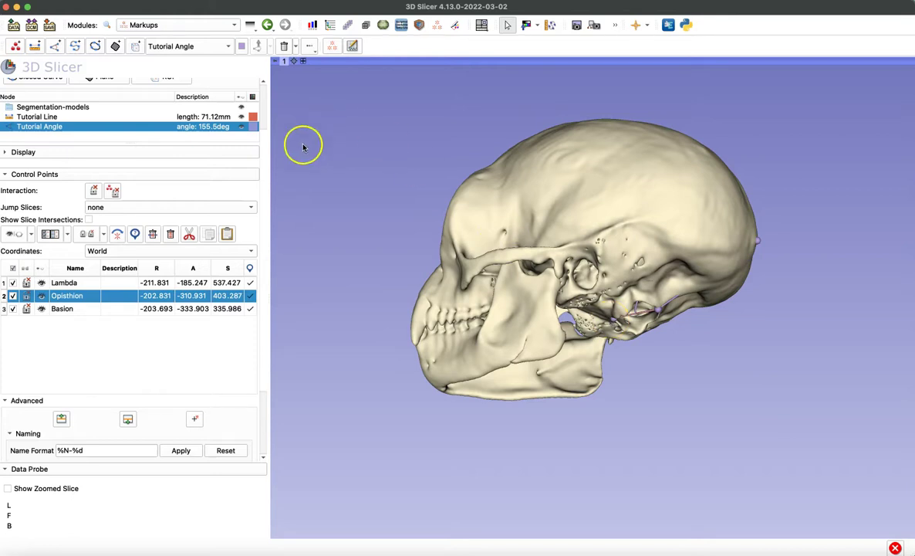
- Color the Tutorial Angle blue using the Vein terminology
{"action": "double_click", "coordinate": [252, 126]}
{"action": "scroll", "coordinate": [433, 268], "scroll_direction": "down", "scroll_amount": 5}
{"action": "left_click", "coordinate": [429, 237]}
{"action": "left_click", "coordinate": [428, 360]}
- In the Models module, set the Skull model's opacity to 0.30 to see the angle through it
{"action": "left_click", "coordinate": [225, 29]}
{"action": "left_click", "coordinate": [199, 87]}
{"action": "left_click", "coordinate": [50, 144]}
{"action": "left_click_drag", "start_coordinate": [217, 211], "coordinate": [120, 216]}
{"action": "left_click_drag", "start_coordinate": [552, 216], "coordinate": [533, 254]}
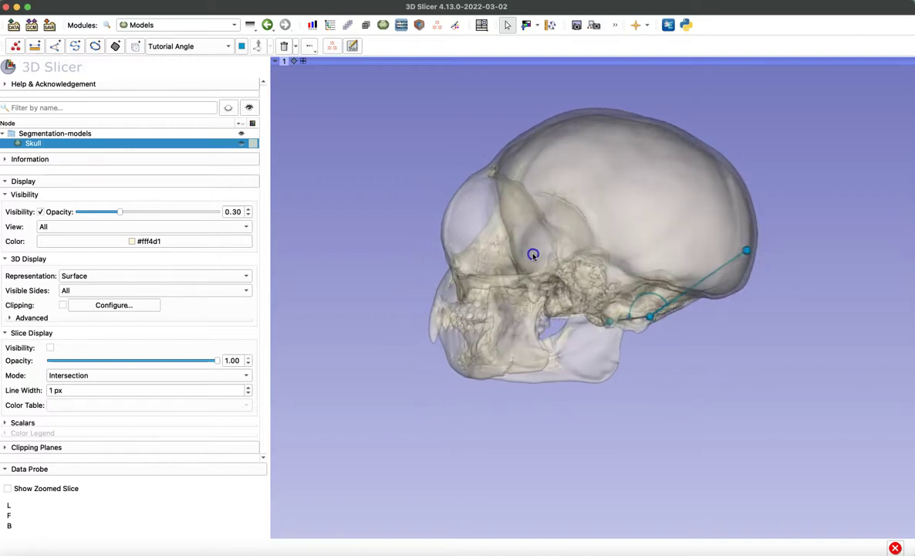
{"action": "left_click_drag", "start_coordinate": [711, 333], "coordinate": [696, 327]}
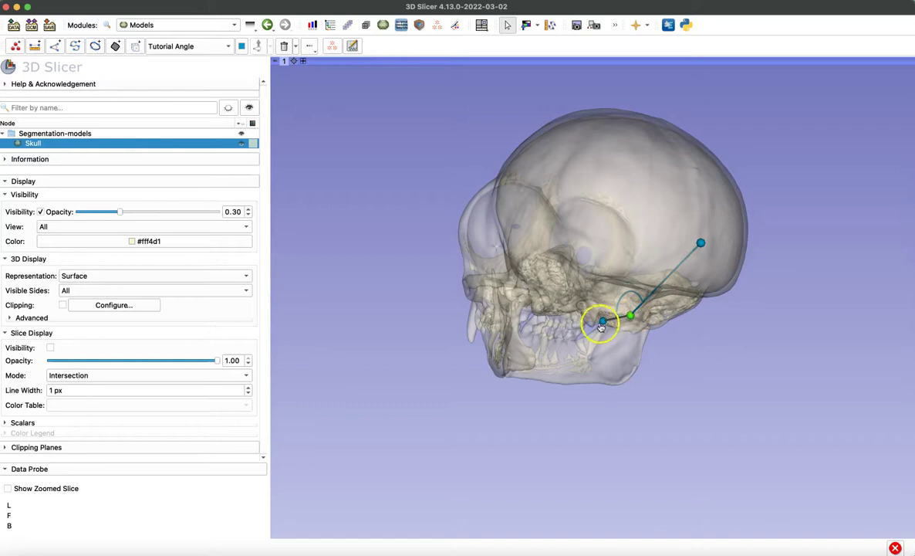
{"action": "left_click_drag", "start_coordinate": [608, 324], "coordinate": [788, 374]}
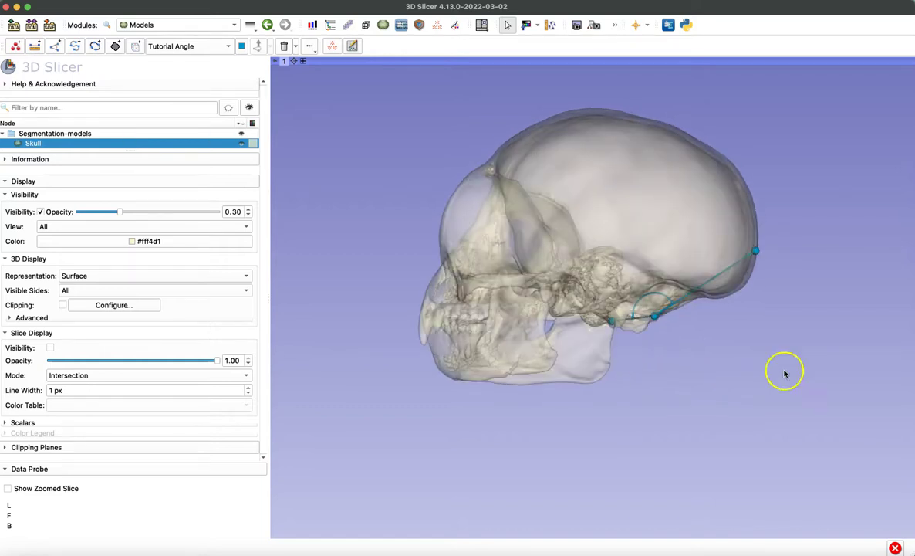
- Hide the Skull surface model in the Data module and zoom in on the angle markup
{"action": "left_click", "coordinate": [440, 27]}
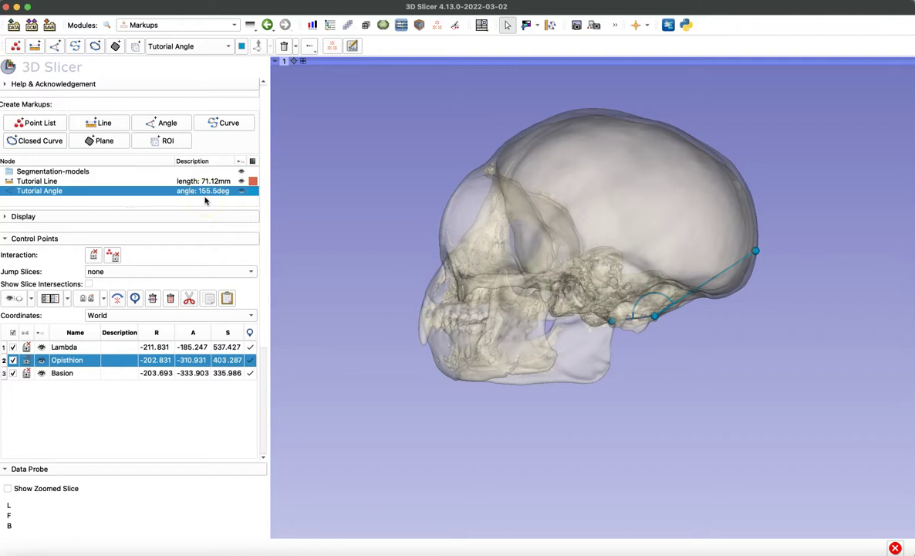
{"action": "left_click", "coordinate": [329, 24]}
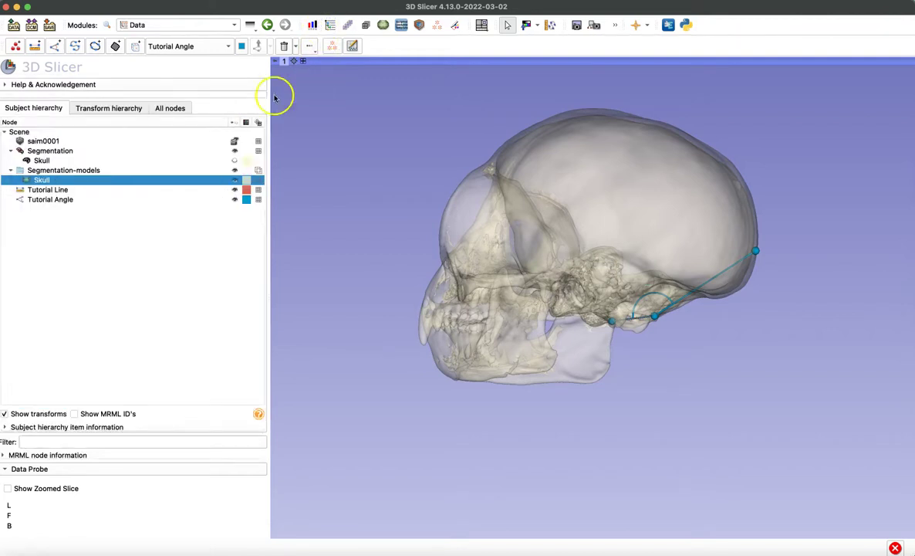
{"action": "left_click", "coordinate": [235, 180]}
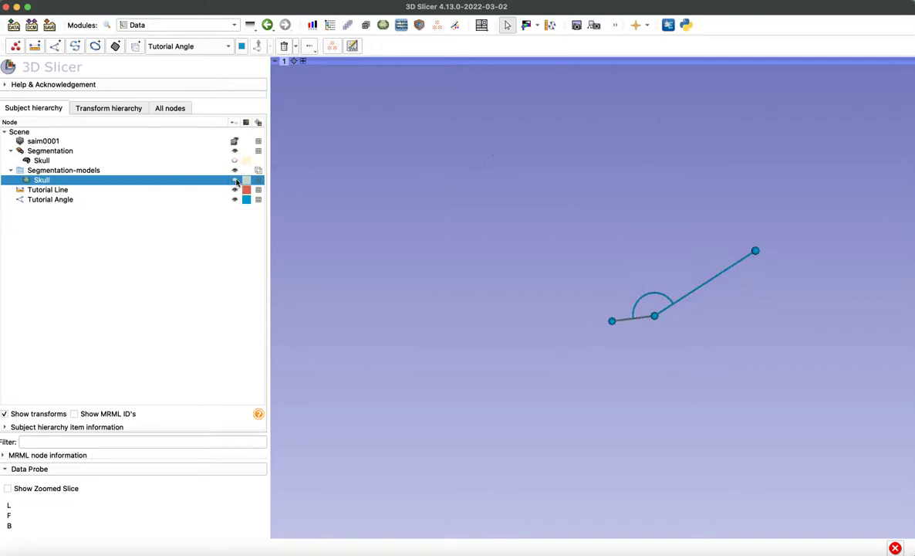
{"action": "right_click_drag", "start_coordinate": [690, 331], "coordinate": [705, 497]}
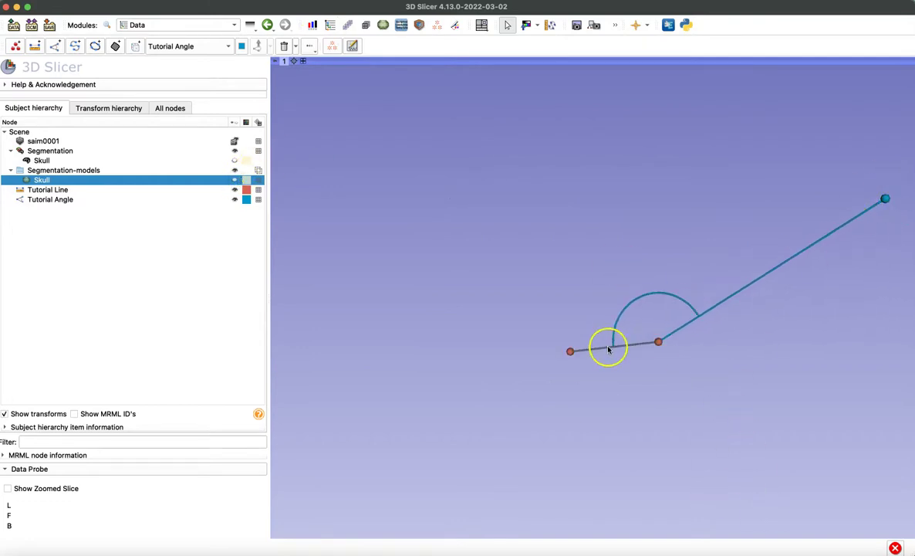
- Show the saim0001 volume rendering and inspect the rendered skull from several angles
{"action": "left_click", "coordinate": [384, 25]}
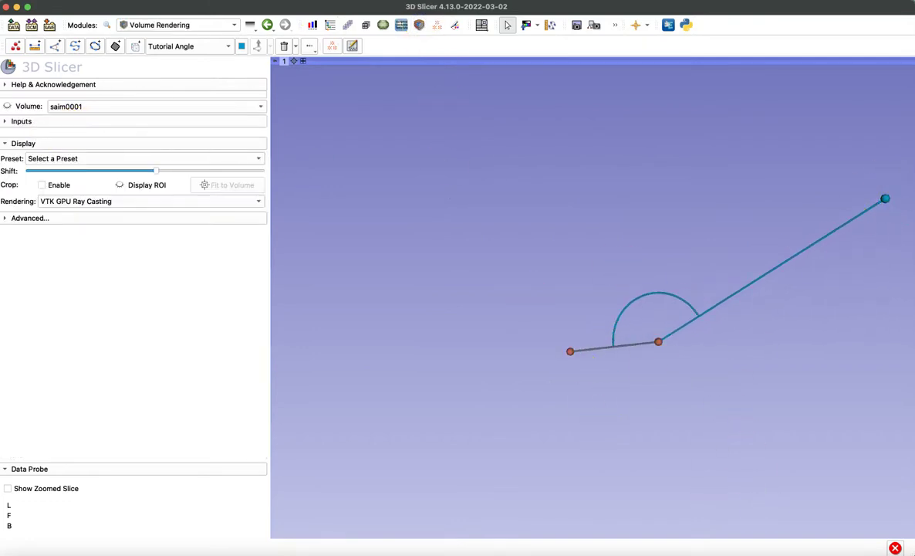
{"action": "left_click", "coordinate": [7, 106]}
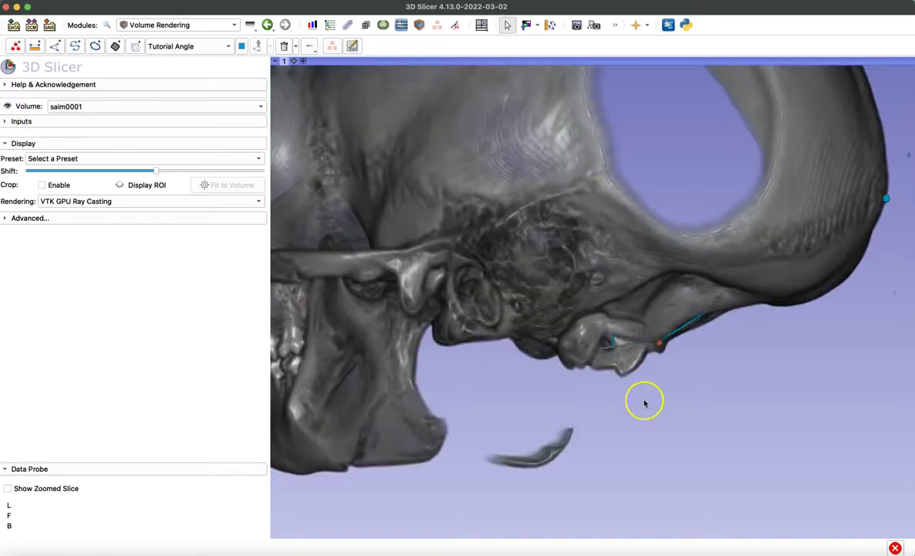
{"action": "right_click_drag", "start_coordinate": [675, 378], "coordinate": [629, 279]}
{"action": "left_click_drag", "start_coordinate": [748, 362], "coordinate": [553, 362]}
{"action": "right_click_drag", "start_coordinate": [603, 330], "coordinate": [606, 379]}
{"action": "left_click_drag", "start_coordinate": [590, 280], "coordinate": [618, 279]}
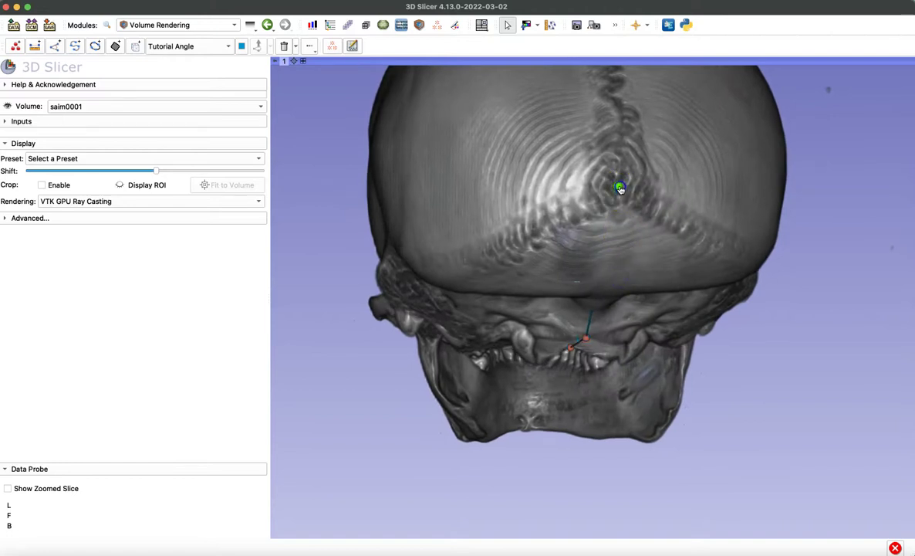
{"action": "left_click_drag", "start_coordinate": [650, 261], "coordinate": [663, 280]}
{"action": "right_click_drag", "start_coordinate": [663, 280], "coordinate": [622, 321]}
{"action": "left_click_drag", "start_coordinate": [622, 321], "coordinate": [647, 303]}
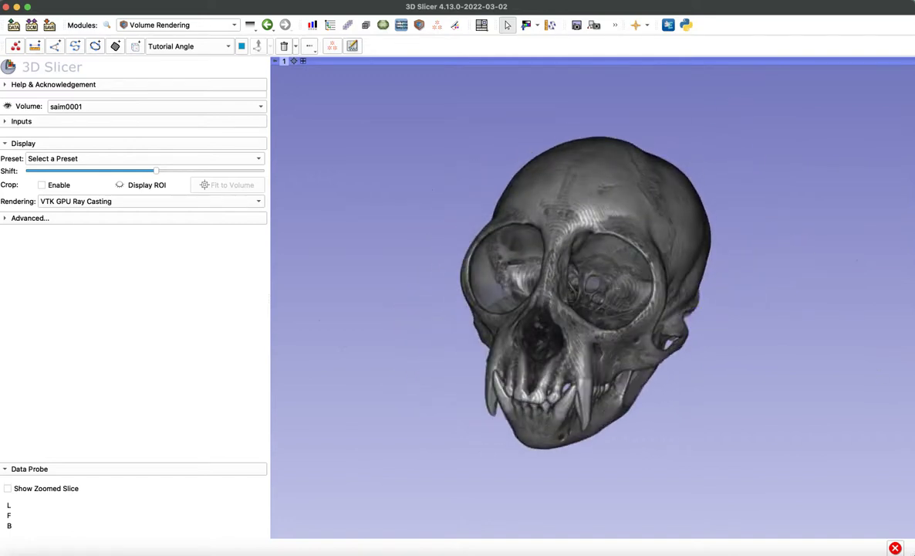
{"action": "left_click", "coordinate": [437, 25]}
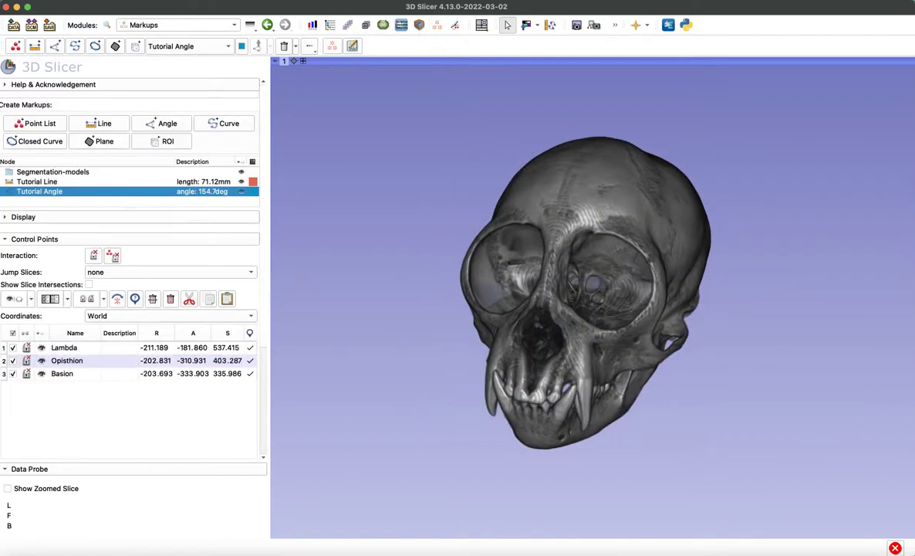